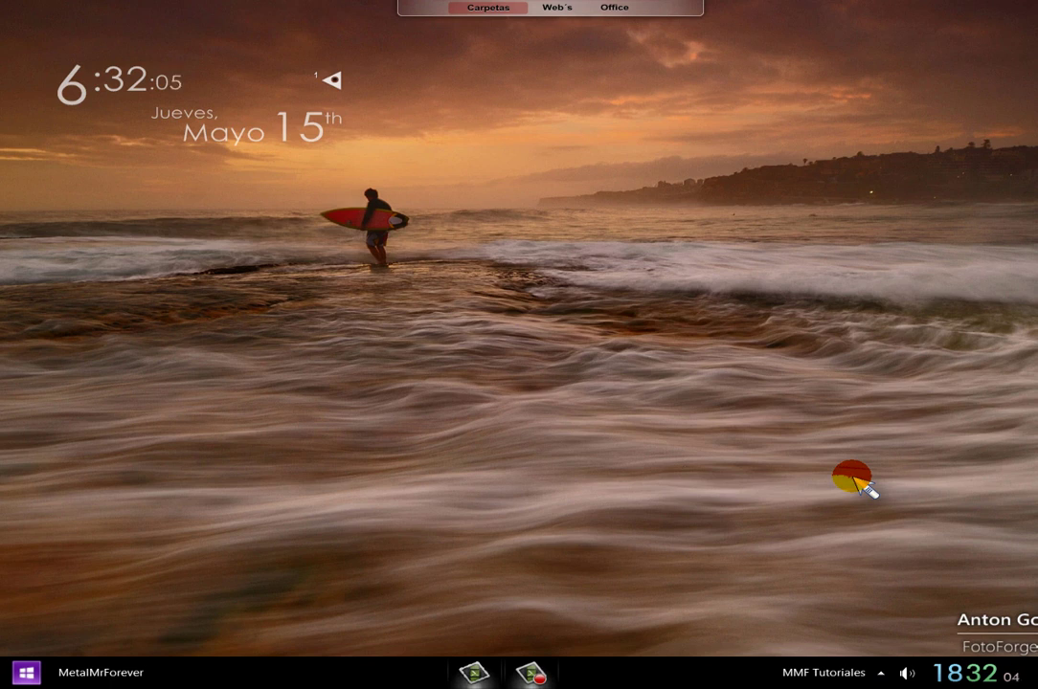
{"action": "left_click_drag", "start_coordinate": [494, 208], "coordinate": [780, 426]}
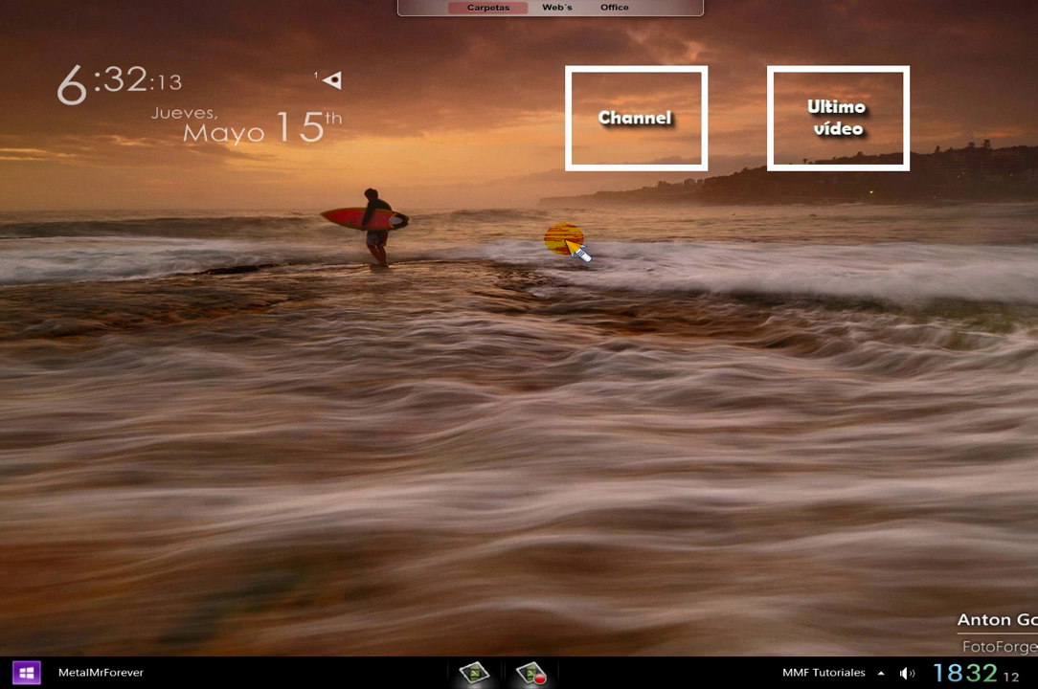
{"action": "mouse_move", "coordinate": [512, 187]}
{"action": "left_mouse_down"}
{"action": "mouse_move", "coordinate": [748, 187]}
{"action": "mouse_move", "coordinate": [900, 310]}
{"action": "mouse_move", "coordinate": [890, 470]}
{"action": "left_mouse_up"}
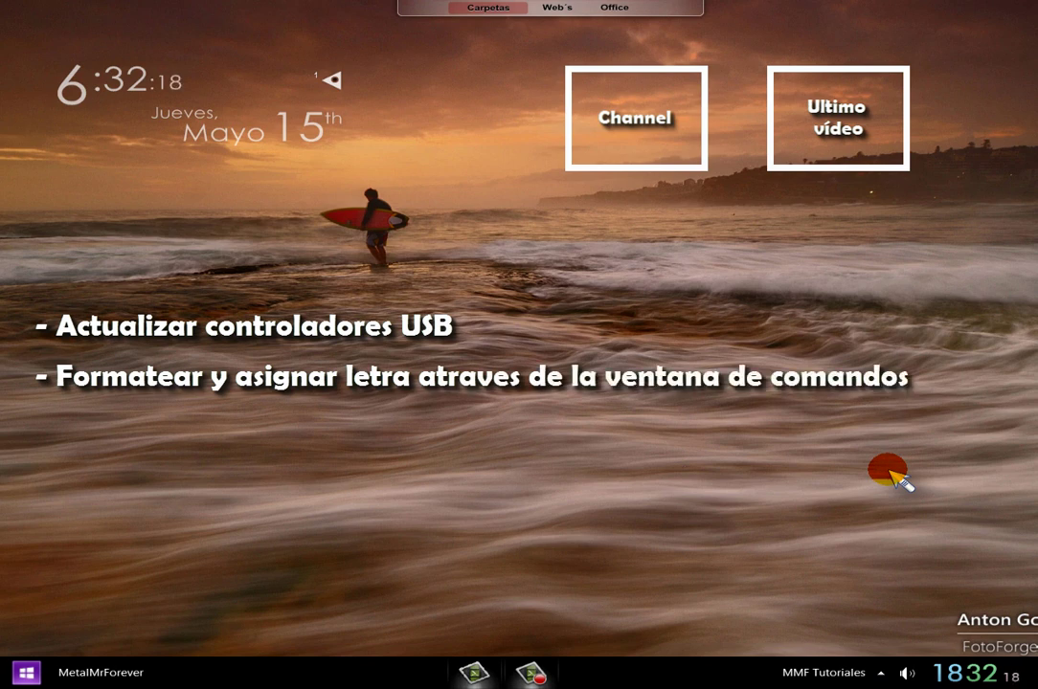
{"action": "mouse_move", "coordinate": [529, 179]}
{"action": "left_mouse_down"}
{"action": "mouse_move", "coordinate": [821, 180]}
{"action": "mouse_move", "coordinate": [829, 486]}
{"action": "left_mouse_up"}
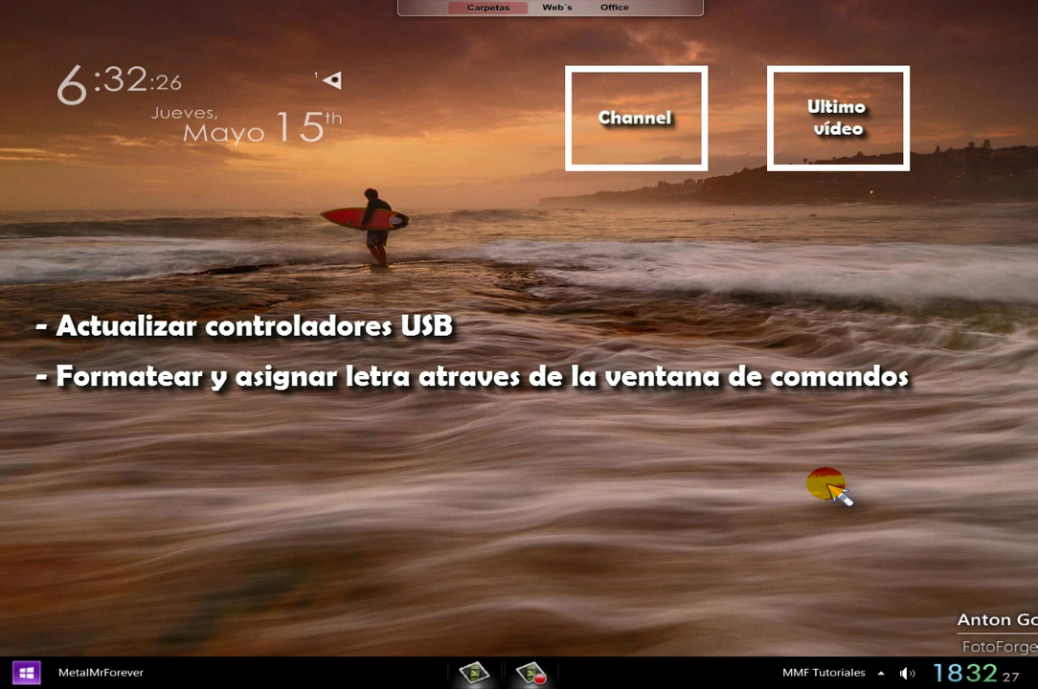
{"action": "mouse_move", "coordinate": [558, 225]}
{"action": "left_mouse_down"}
{"action": "mouse_move", "coordinate": [574, 234]}
{"action": "mouse_move", "coordinate": [818, 230]}
{"action": "mouse_move", "coordinate": [812, 488]}
{"action": "left_mouse_up"}
{"action": "left_click", "coordinate": [800, 476]}
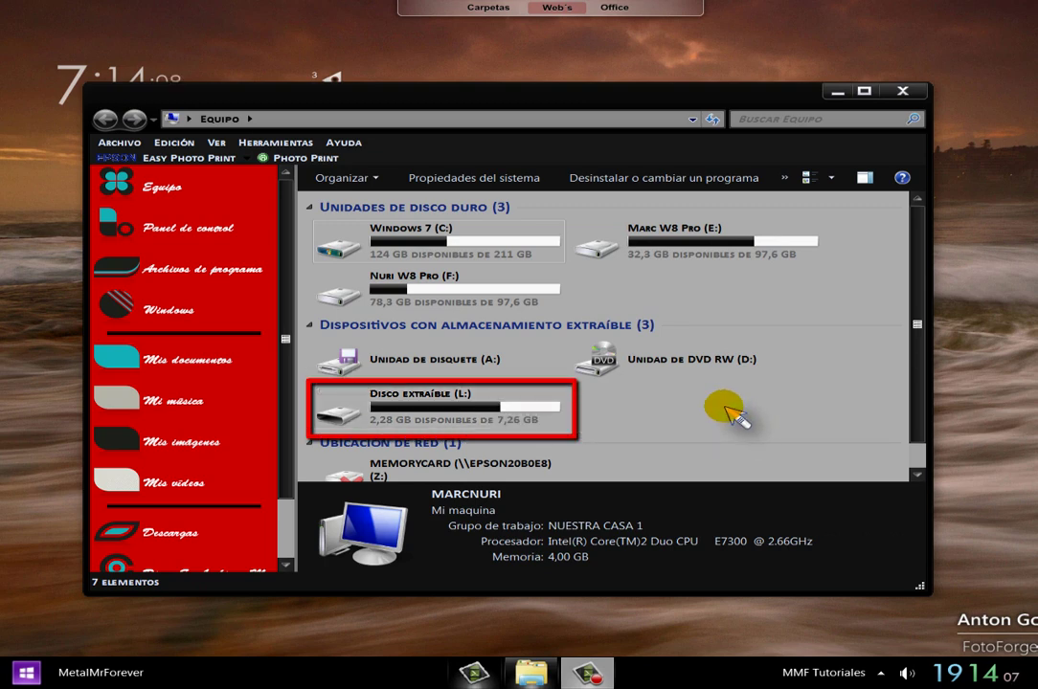
Minimize the Equipo window and open the Control Panel (Panel de control) from the desktop
{"action": "left_click", "coordinate": [840, 93]}
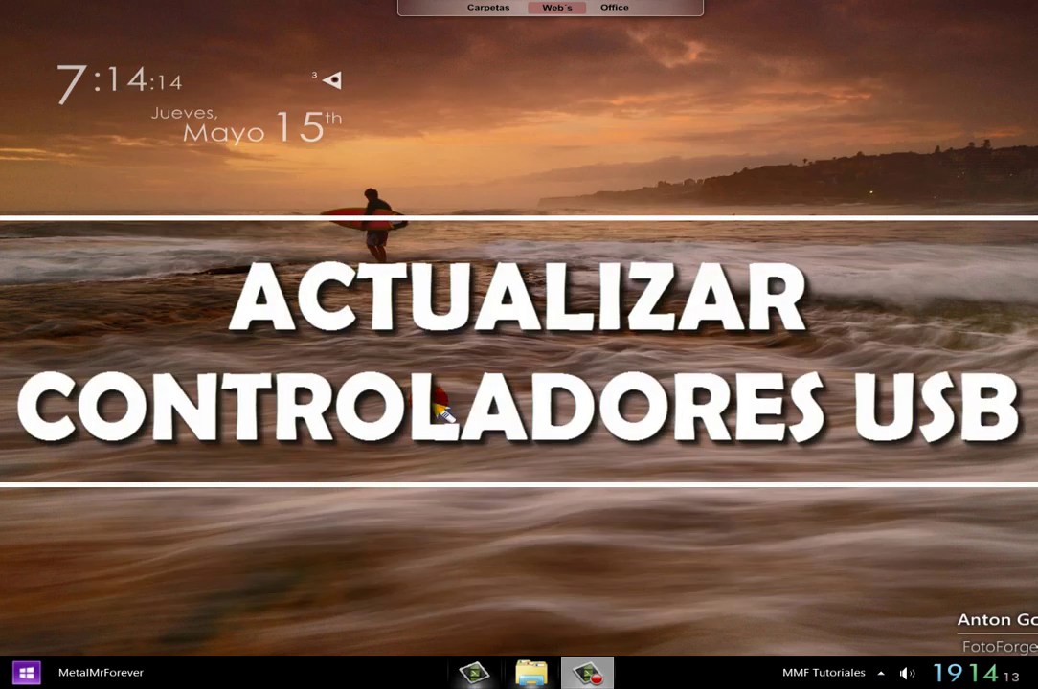
{"action": "left_click", "coordinate": [414, 431]}
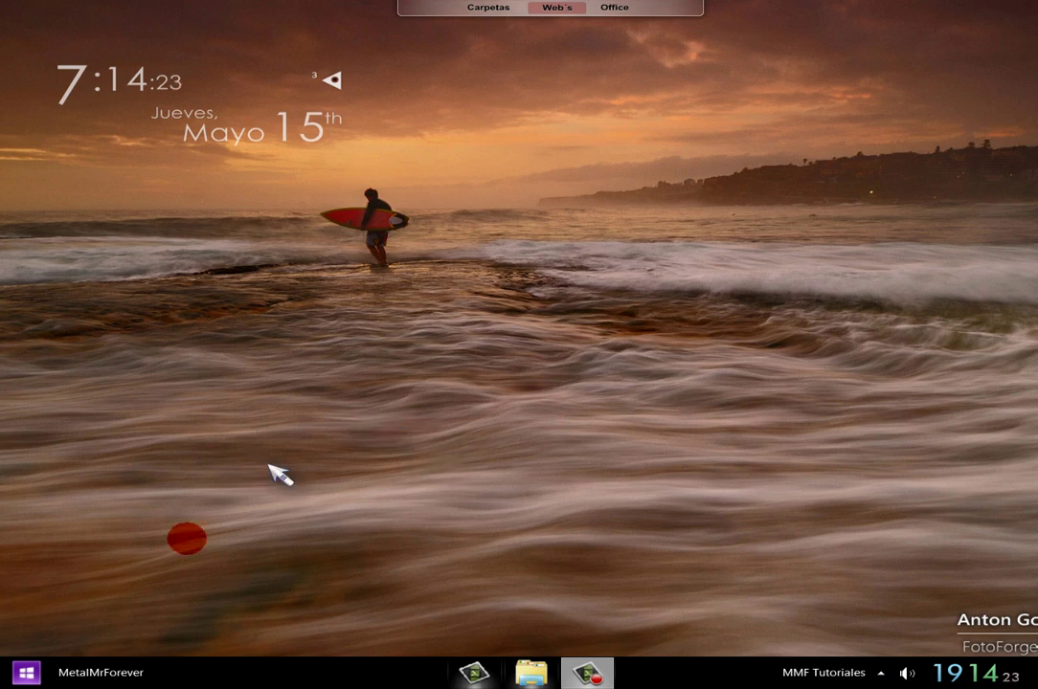
{"action": "mouse_move", "coordinate": [244, 625]}
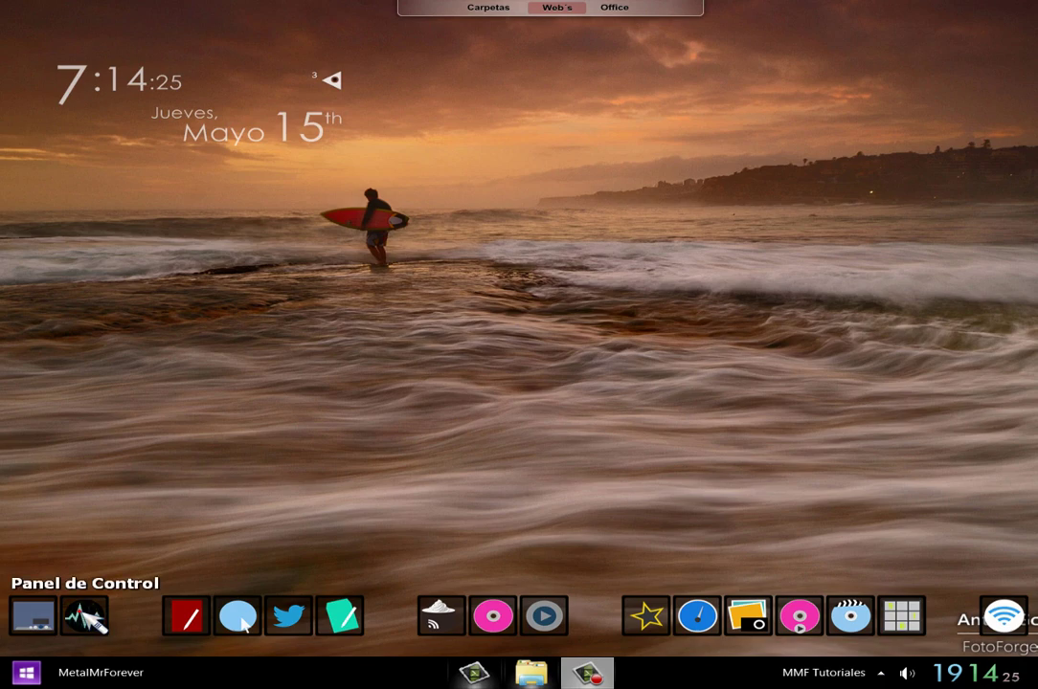
{"action": "left_click", "coordinate": [84, 616]}
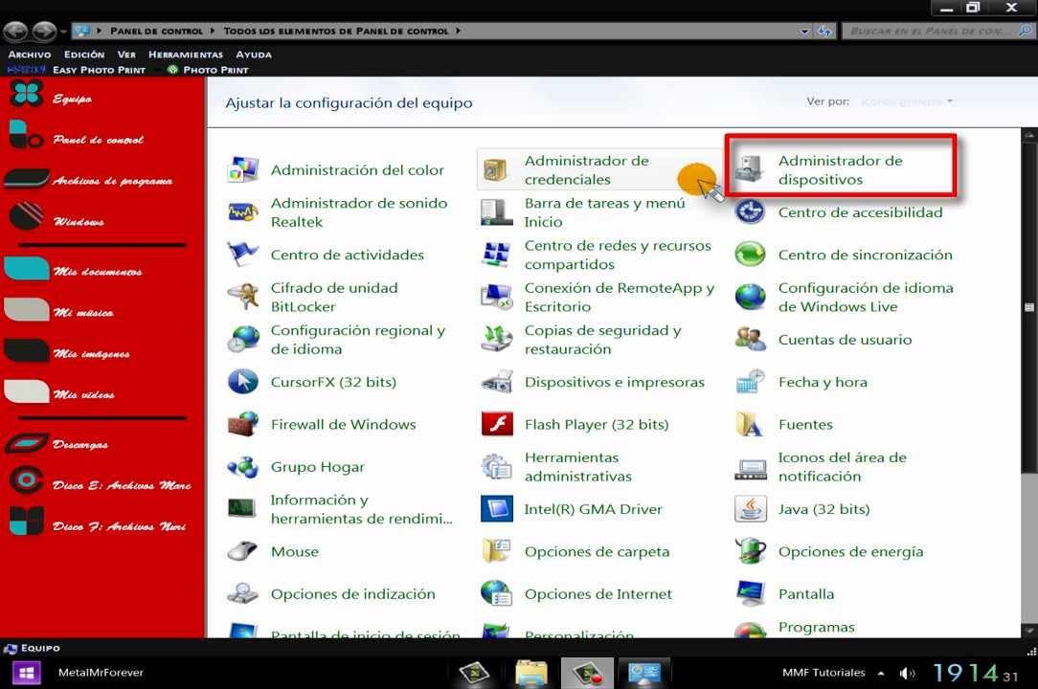
Open the Administrador de dispositivos, maximize it, and expand the Controladoras de bus serie universal category
{"action": "left_click", "coordinate": [756, 170]}
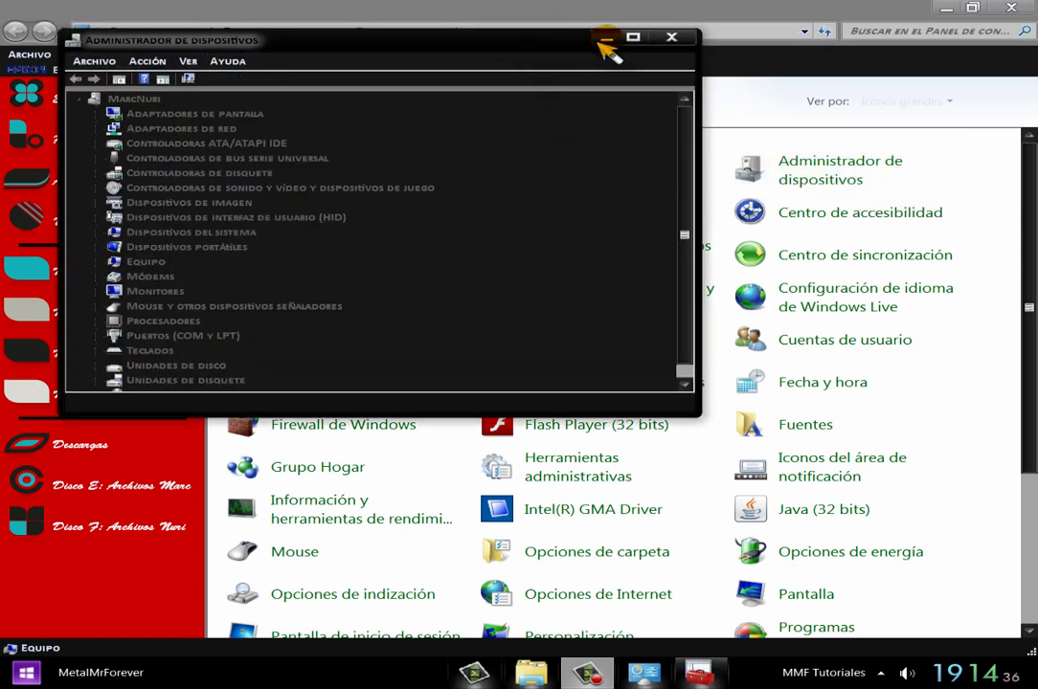
{"action": "left_click", "coordinate": [633, 39]}
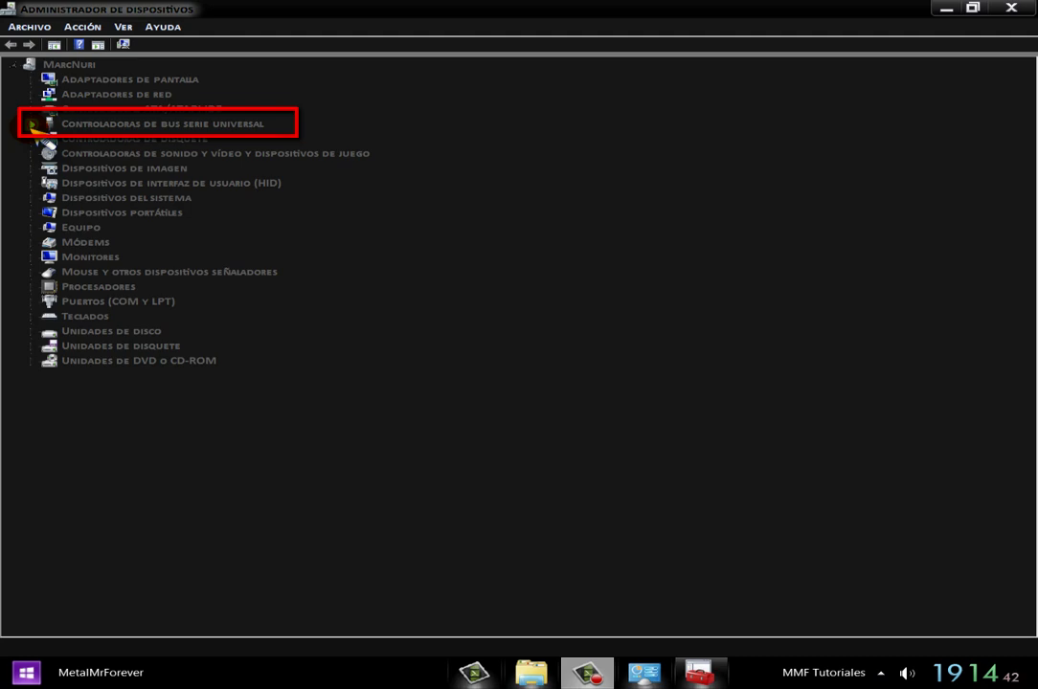
{"action": "left_click", "coordinate": [33, 123]}
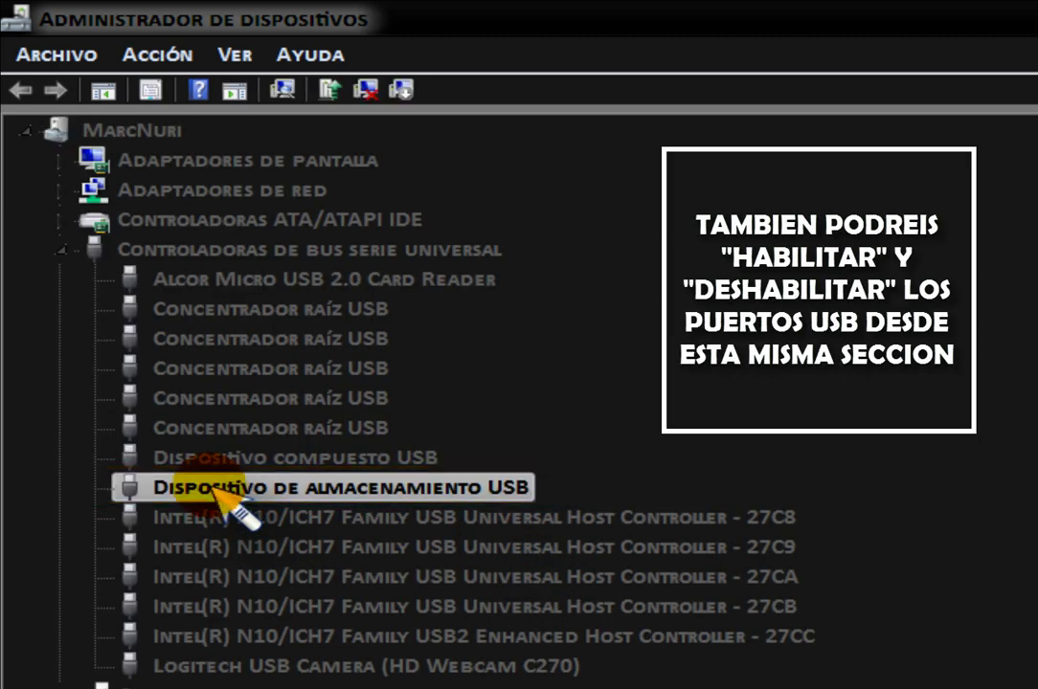
Start a driver update from the properties of Dispositivo de almacenamiento USB, choosing the automatic search for updated driver software
{"action": "right_click", "coordinate": [212, 489]}
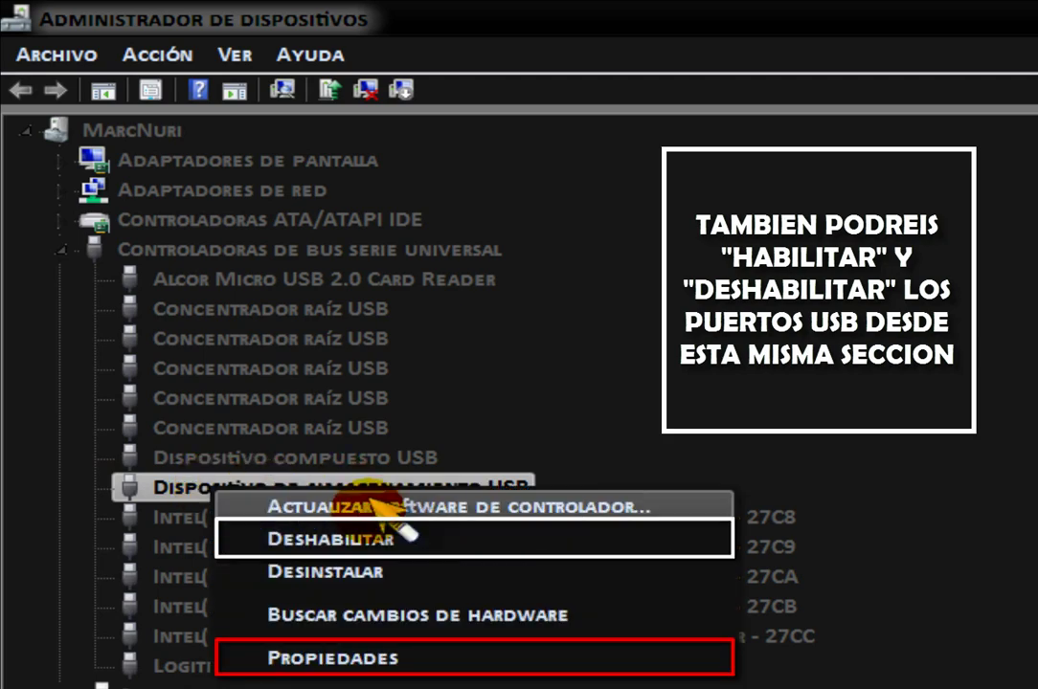
{"action": "left_click", "coordinate": [367, 660]}
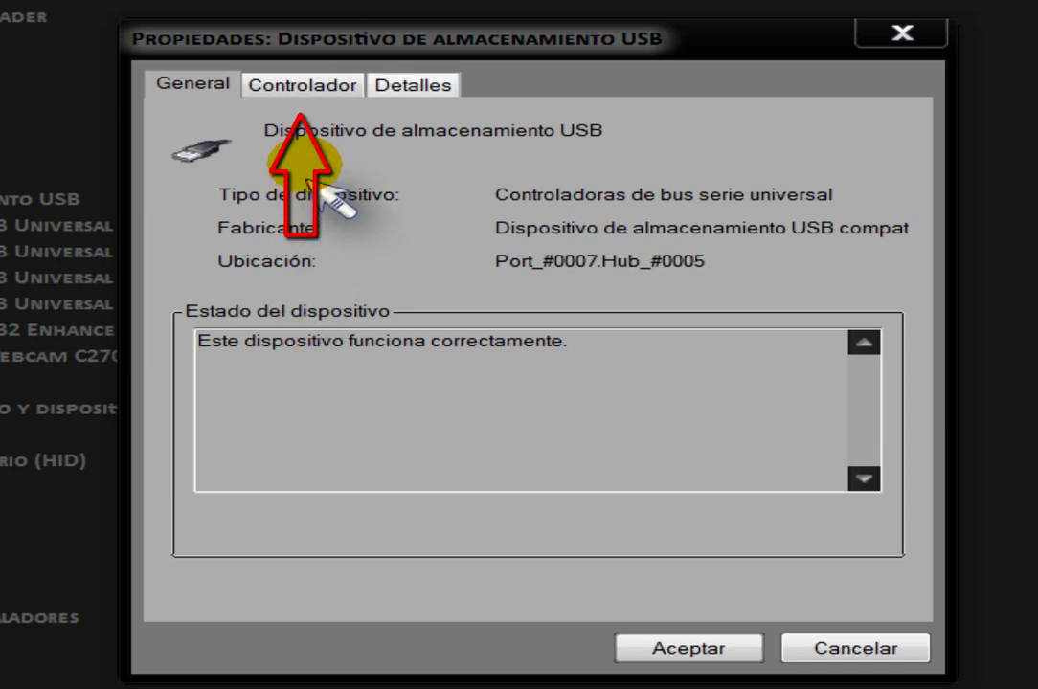
{"action": "left_click", "coordinate": [303, 84]}
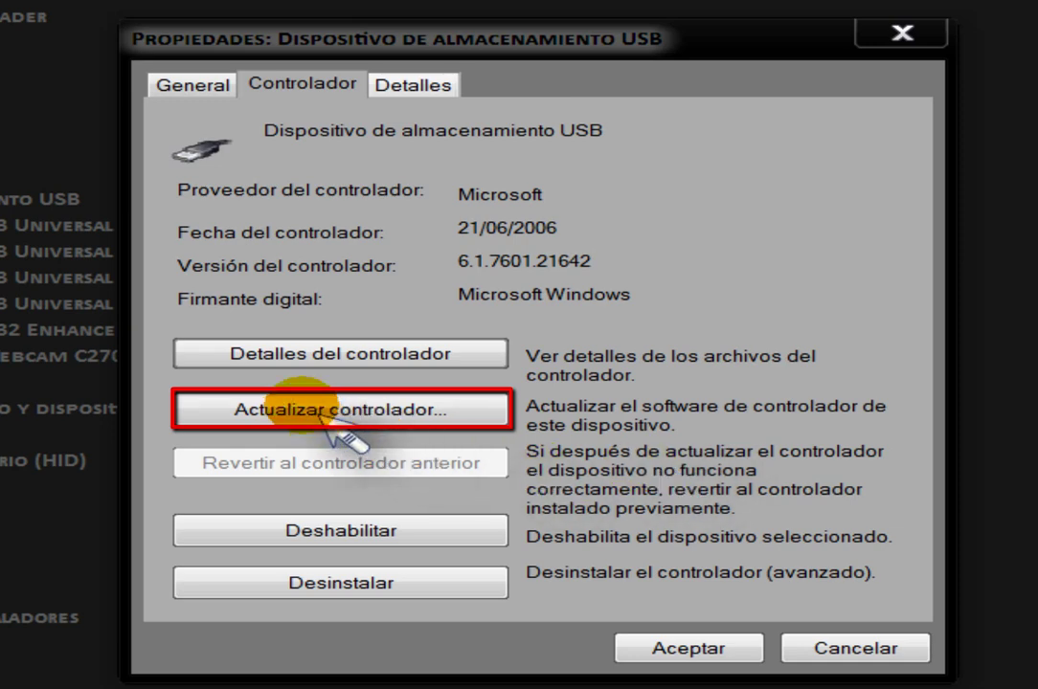
{"action": "left_click", "coordinate": [290, 414]}
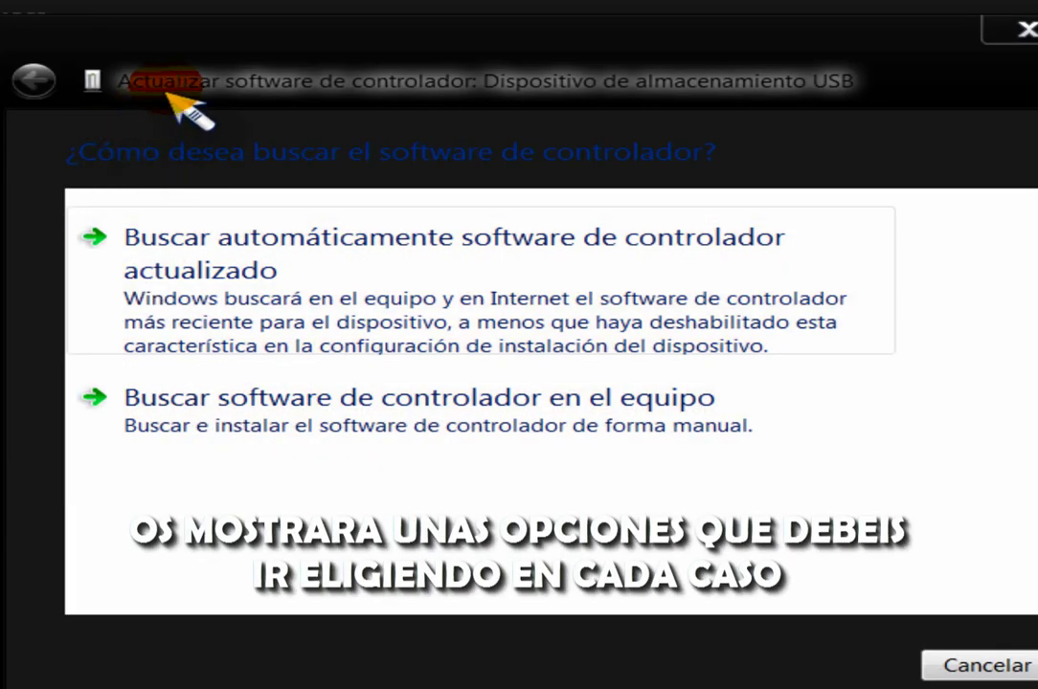
{"action": "left_click", "coordinate": [258, 278]}
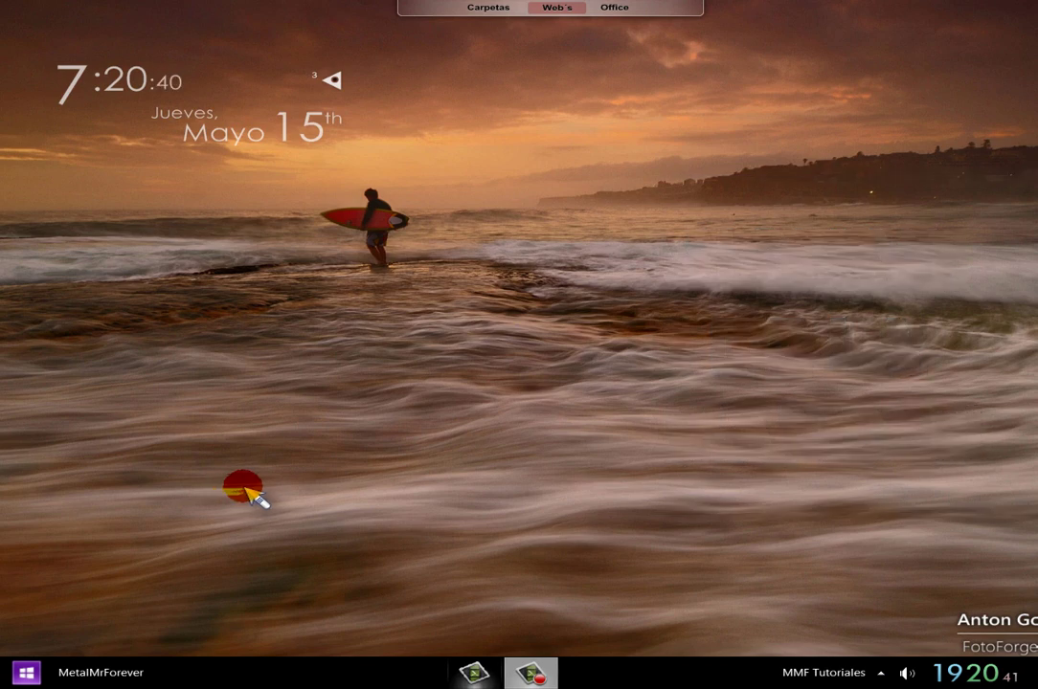
Search for "Símbolo" among the programs and run Símbolo del sistema as administrator
{"action": "left_click", "coordinate": [29, 673]}
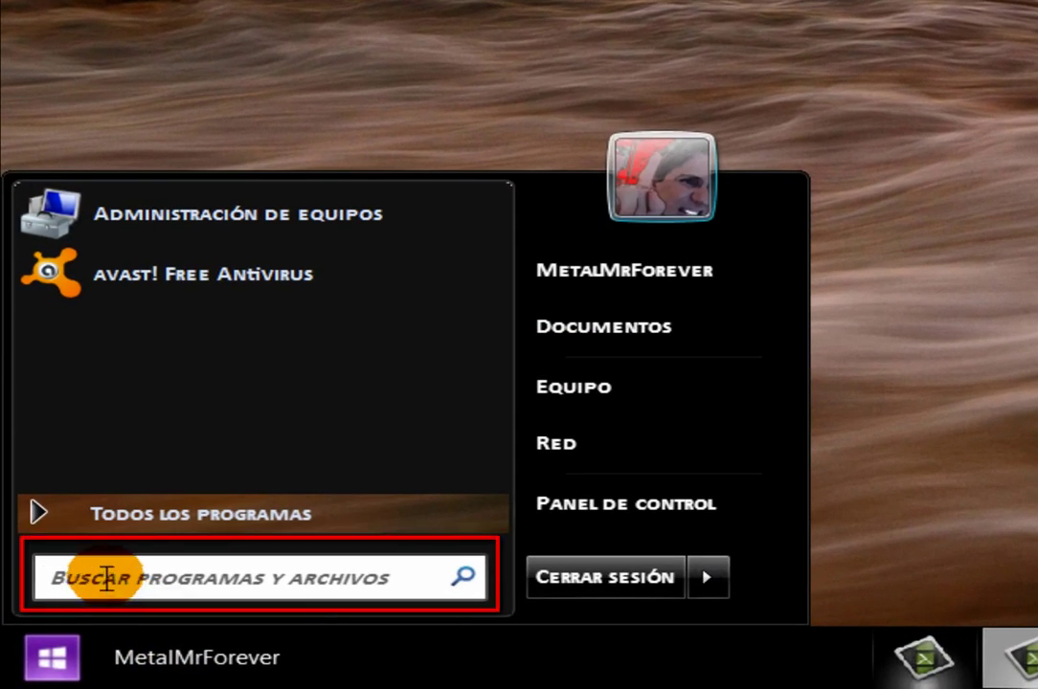
{"action": "left_click", "coordinate": [110, 576]}
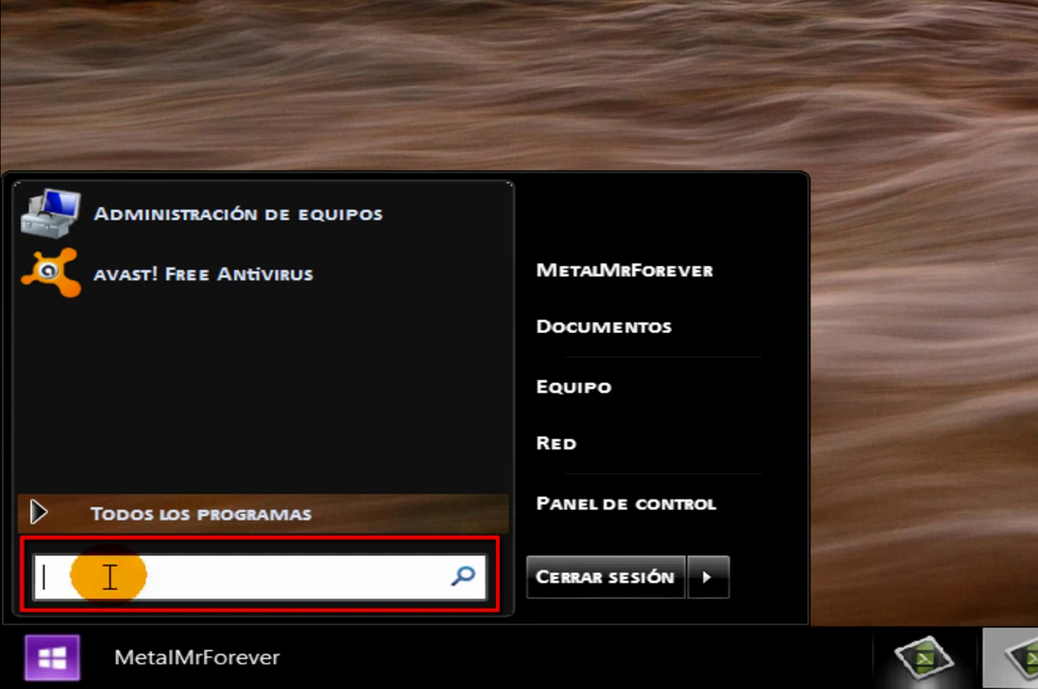
{"action": "type", "text": "Símbolo"}
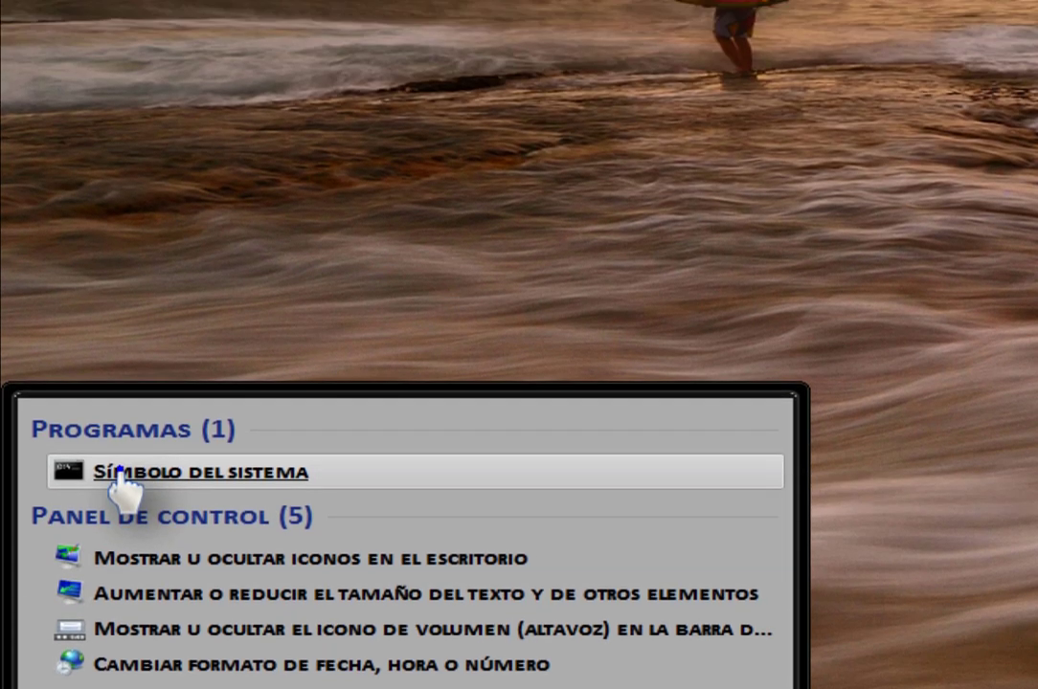
{"action": "right_click", "coordinate": [121, 265]}
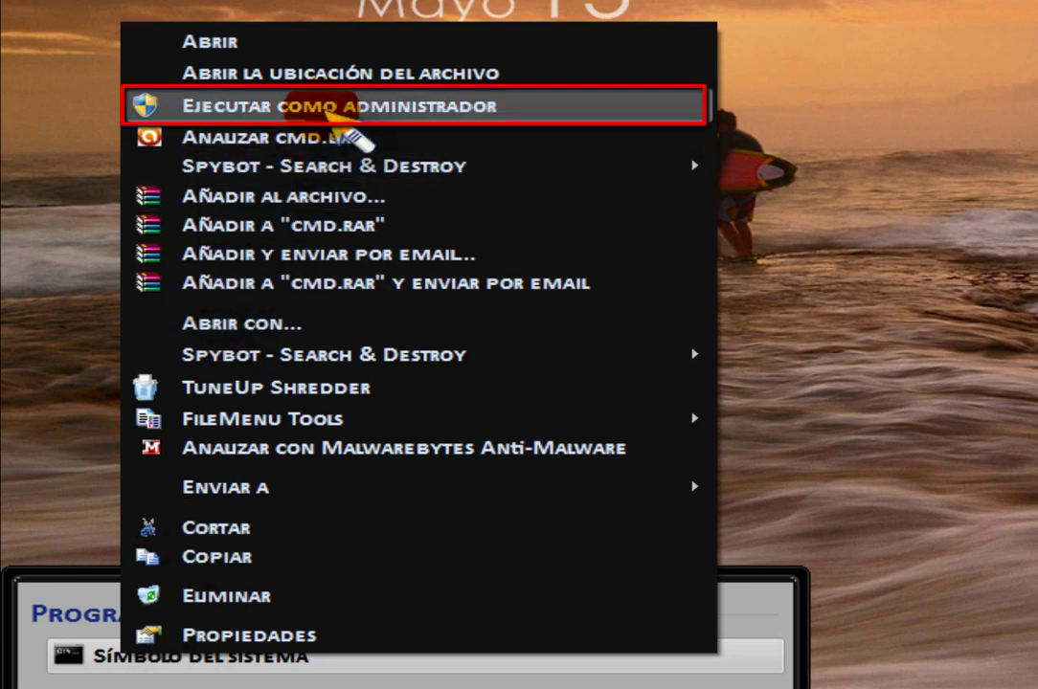
{"action": "left_click", "coordinate": [333, 107]}
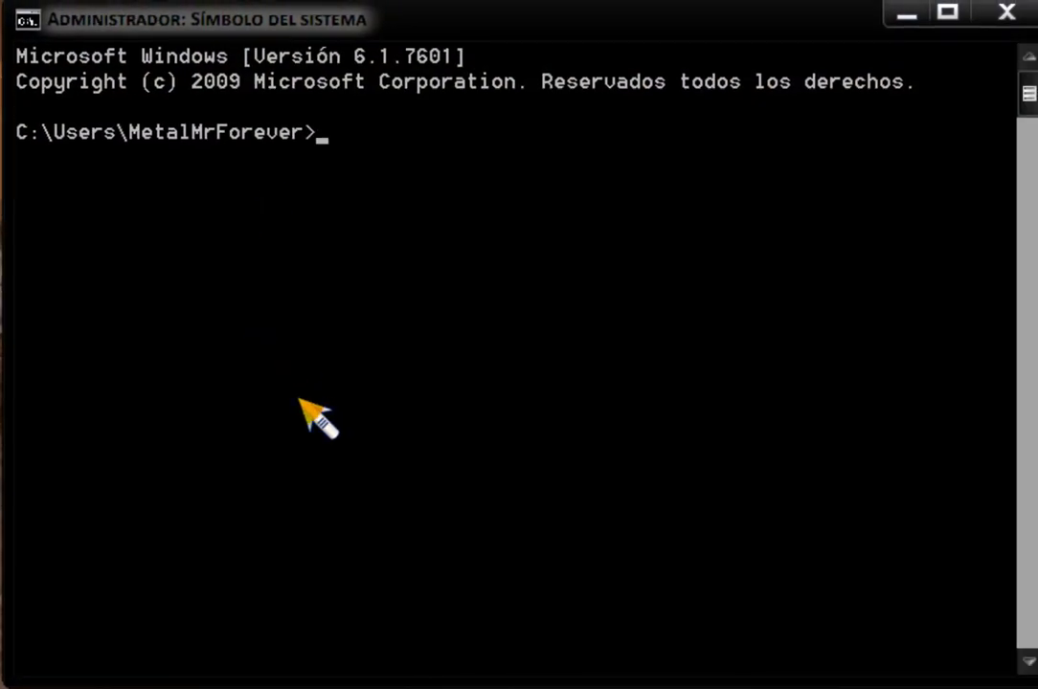
Start Diskpart and list the connected disks with "list disk"
{"action": "left_click", "coordinate": [343, 139]}
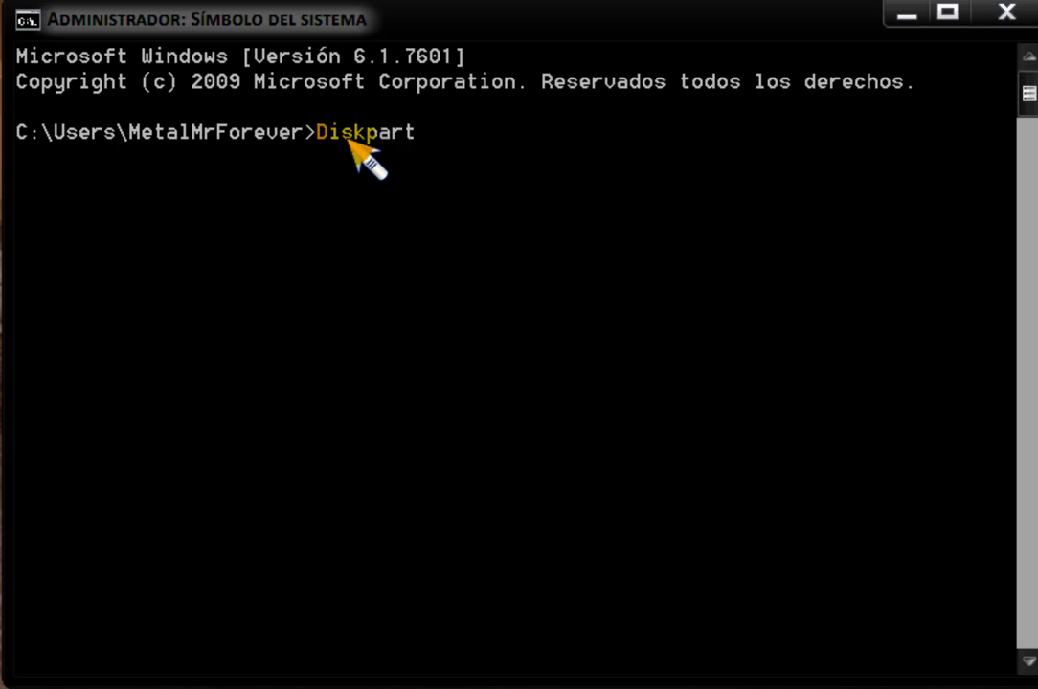
{"action": "key", "text": "Return"}
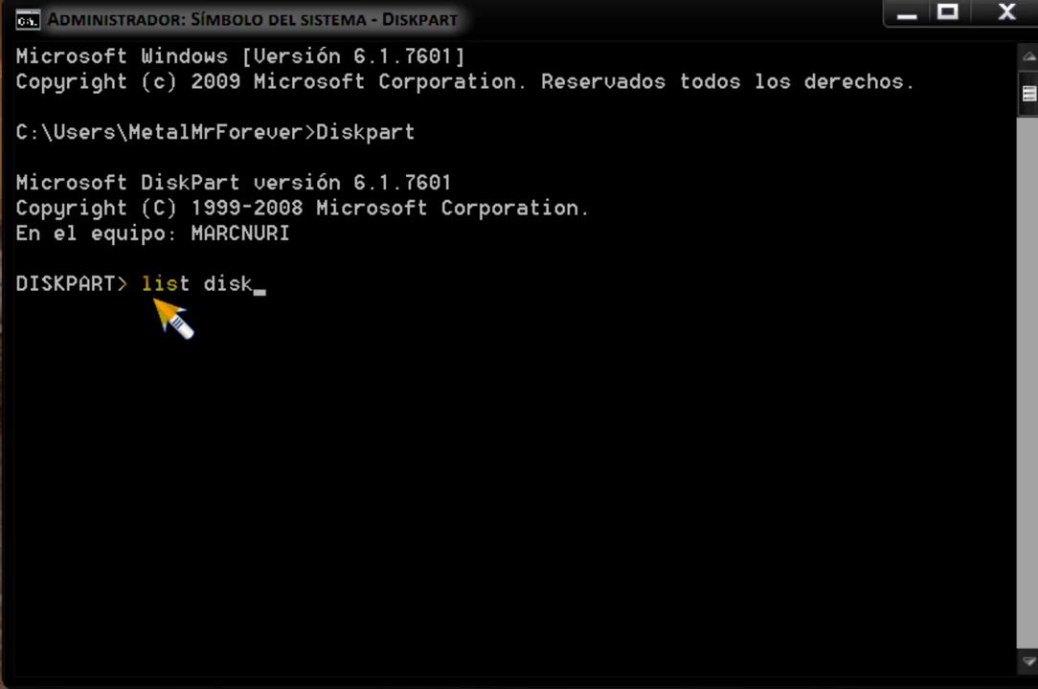
{"action": "key", "text": "Return"}
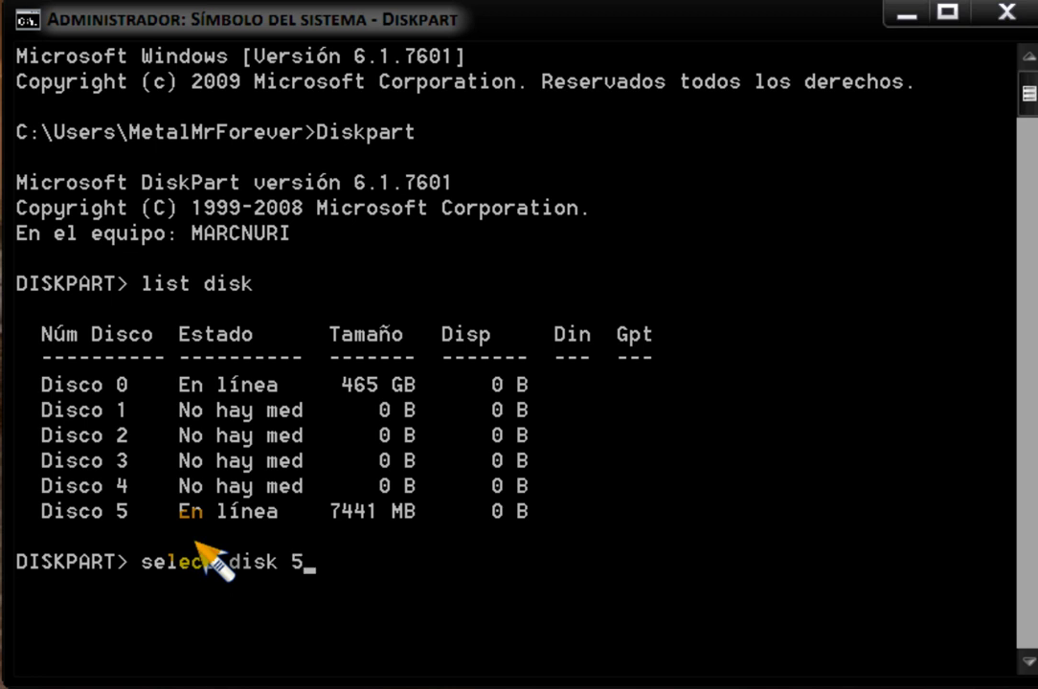
Select disk 5 with "select disk 5" and erase it with "clean"
{"action": "key", "text": "Return"}
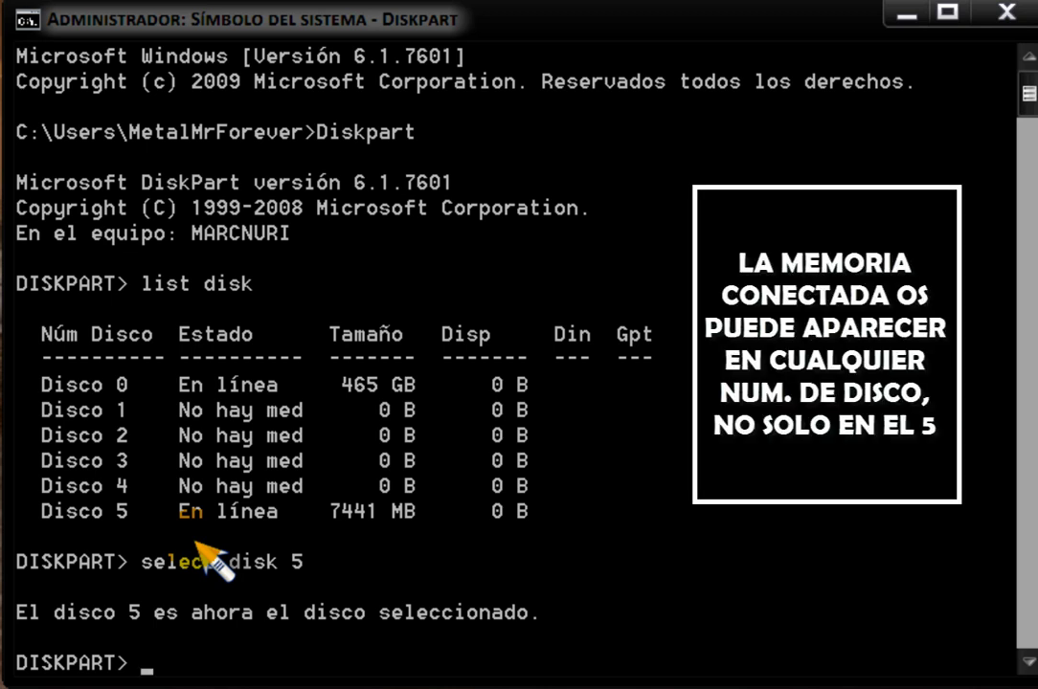
{"action": "scroll", "coordinate": [571, 462], "scroll_direction": "down", "scroll_amount": 2}
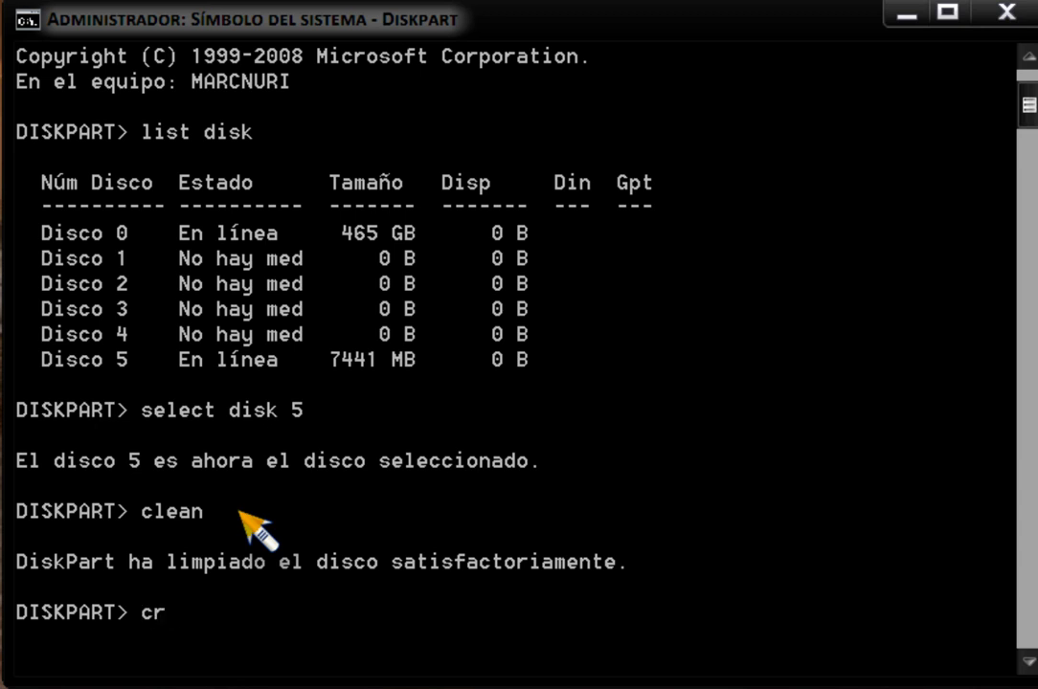
Create a primary partition on the selected USB disk with "create partition primary"
{"action": "type", "text": "eate partition pri"}
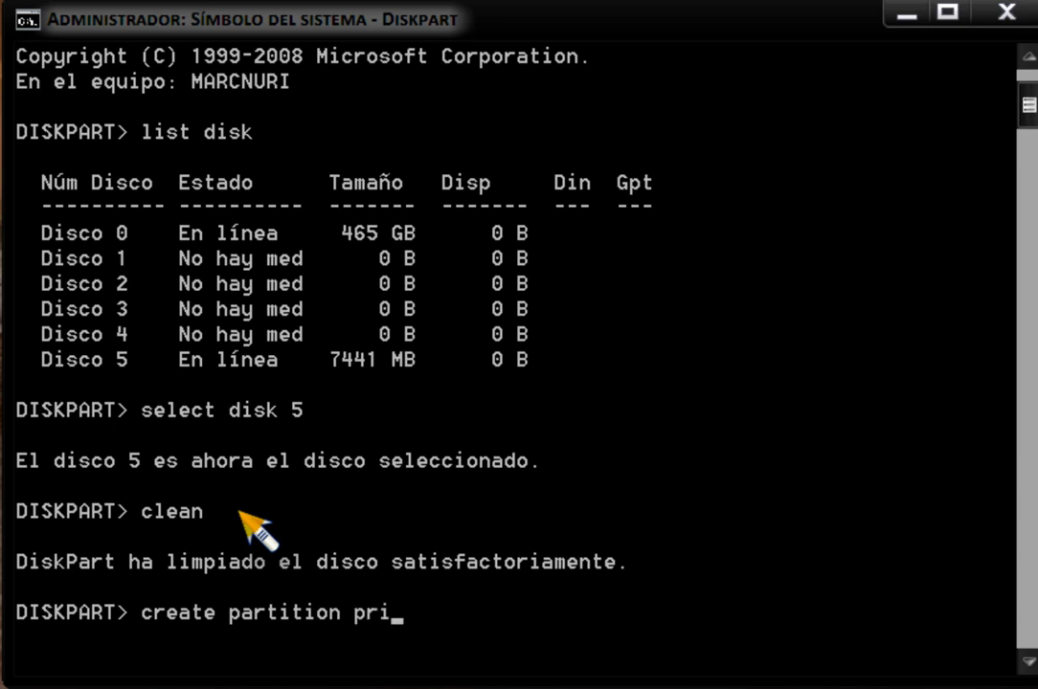
{"action": "type", "text": "mary"}
{"action": "key", "text": "Return"}
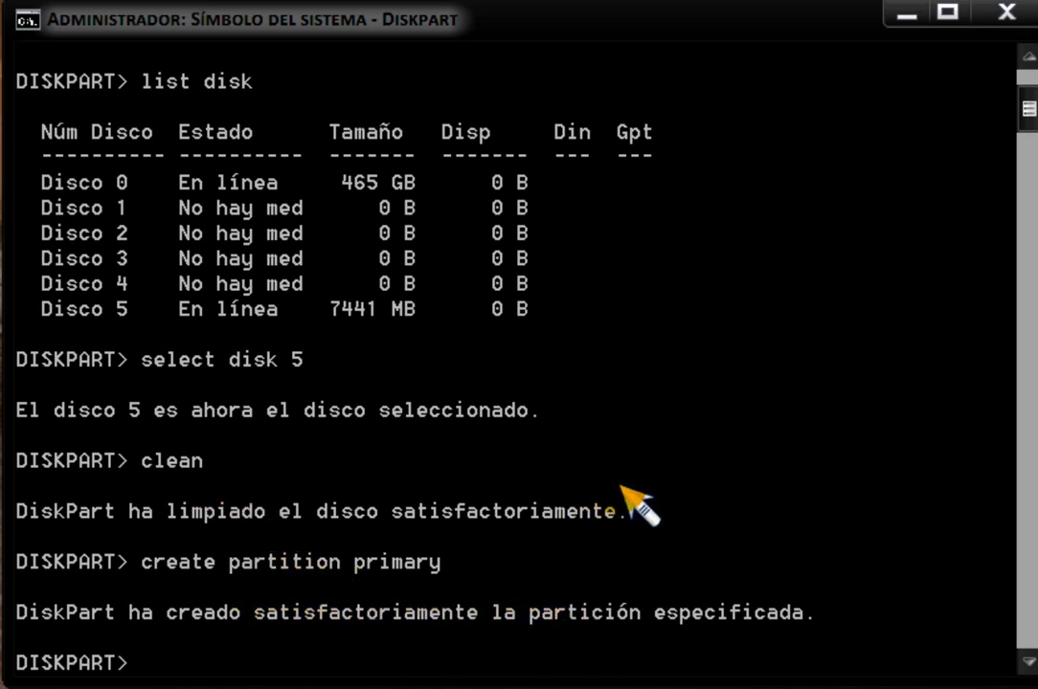
Select the new partition with "select partition 1" and mark it as active with "active"
{"action": "scroll", "coordinate": [637, 507], "scroll_direction": "down", "scroll_amount": 2}
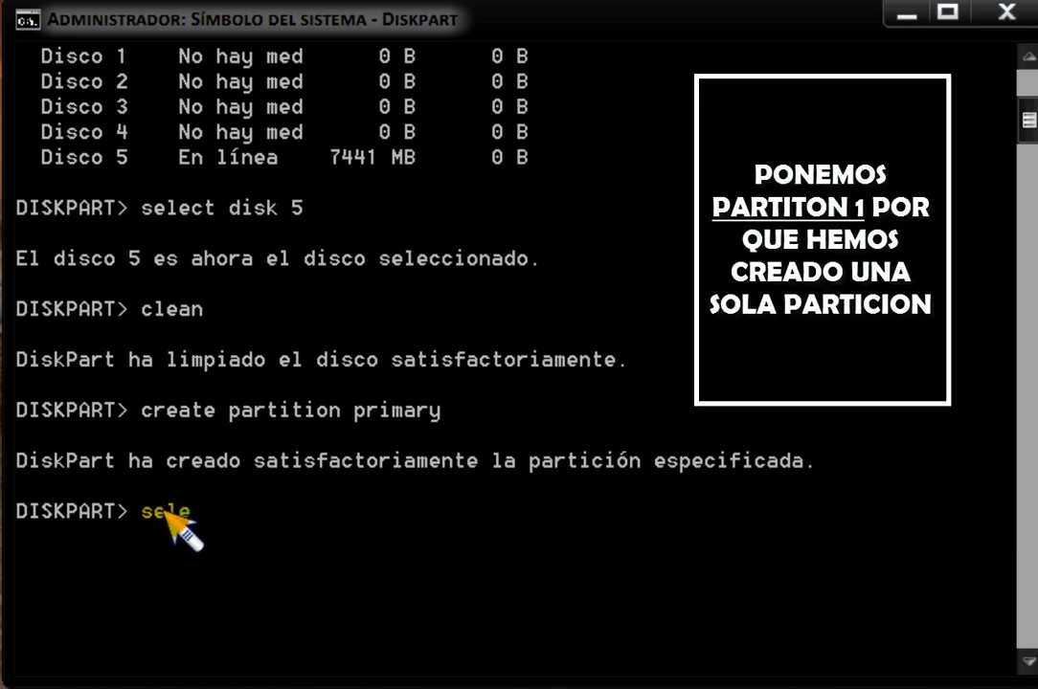
{"action": "type", "text": "ct partition 1"}
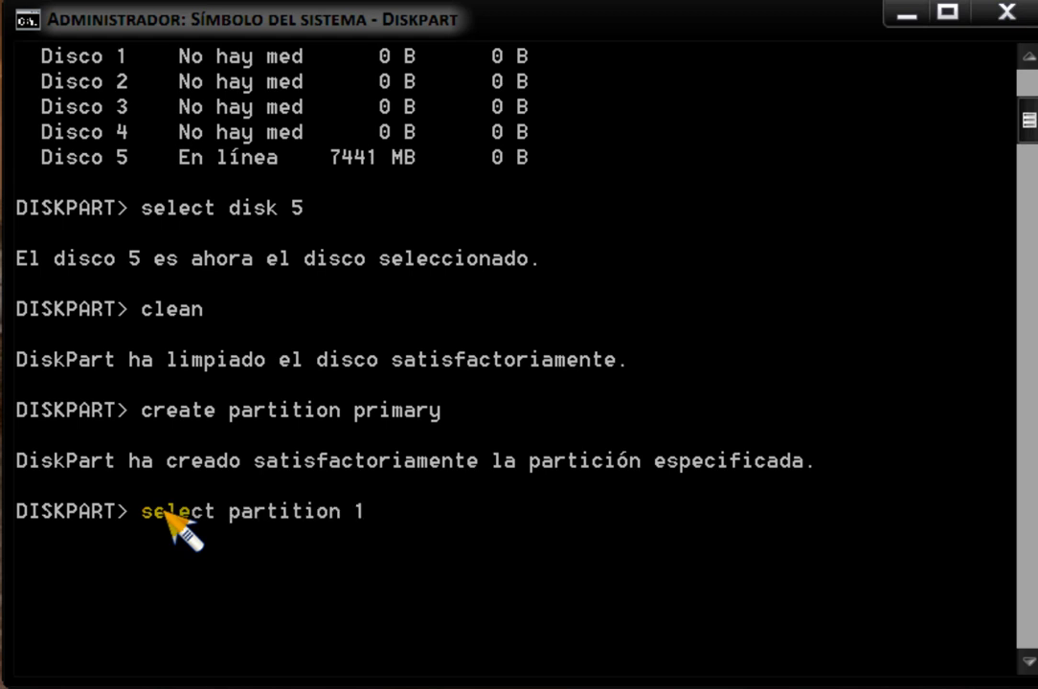
{"action": "key", "text": "Return"}
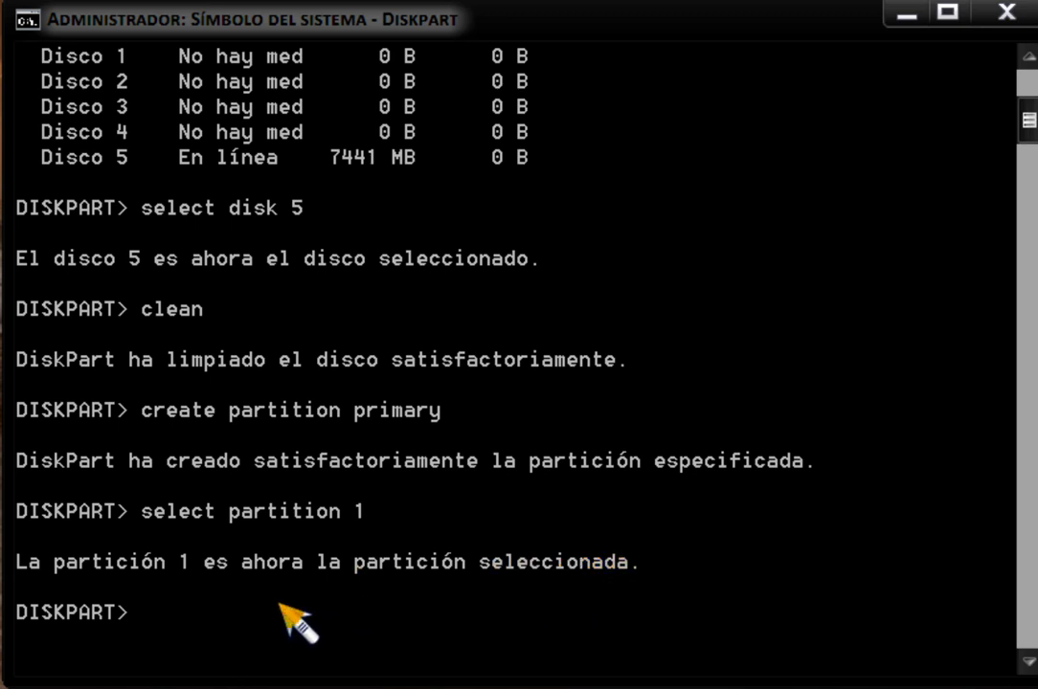
{"action": "type", "text": "active"}
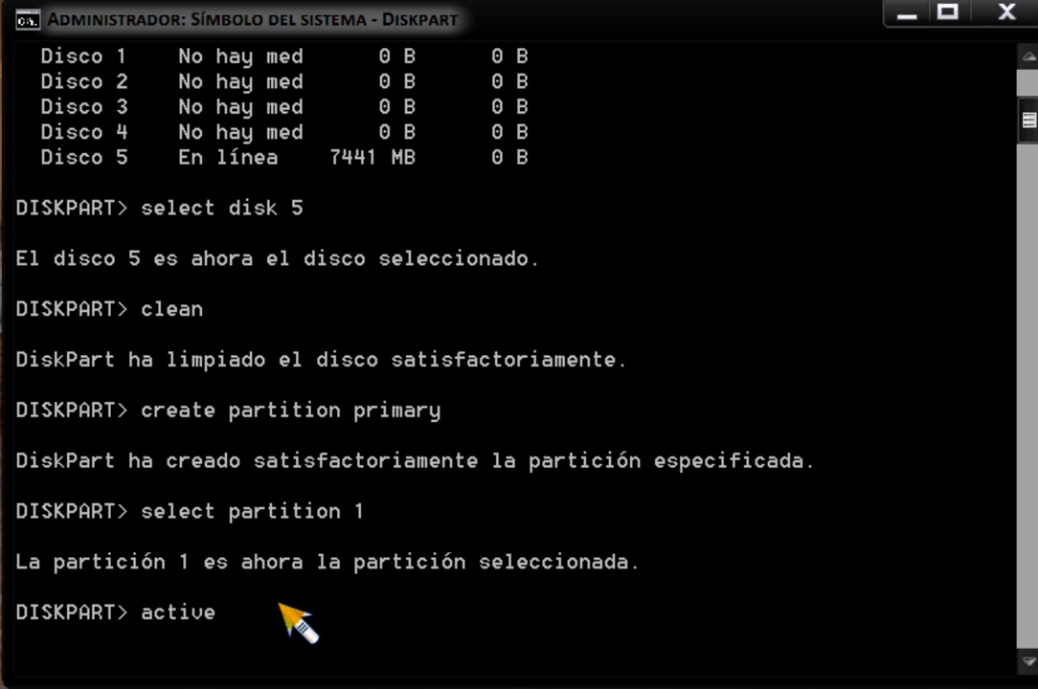
{"action": "key", "text": "Return"}
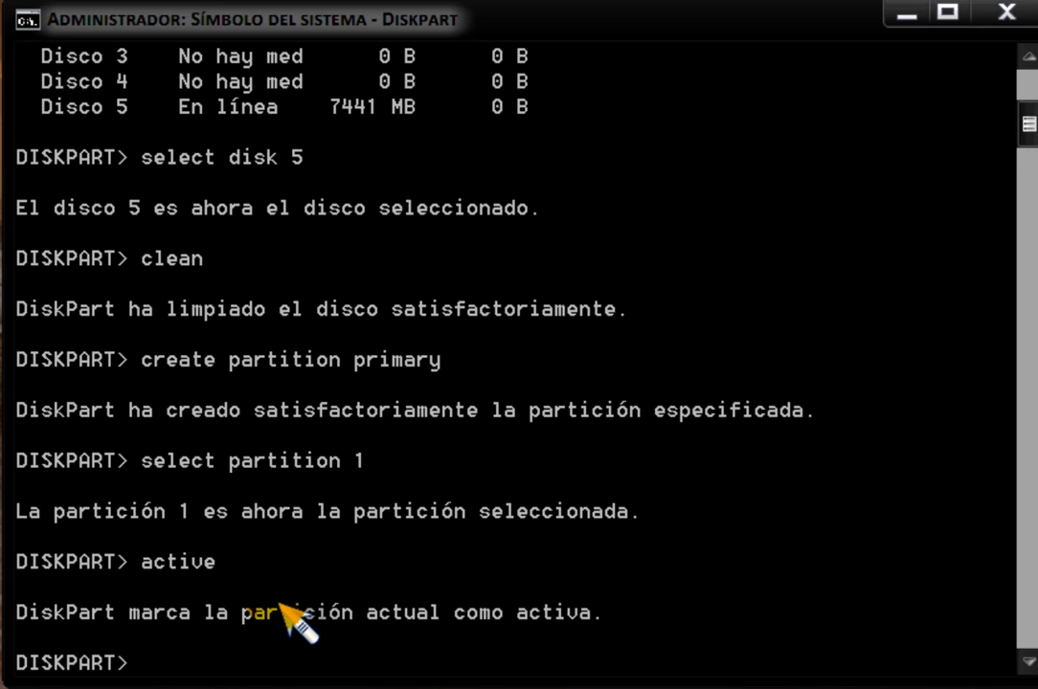
Format the active partition as FAT32 with the command "format fs=FAT32"
{"action": "type", "text": "format"}
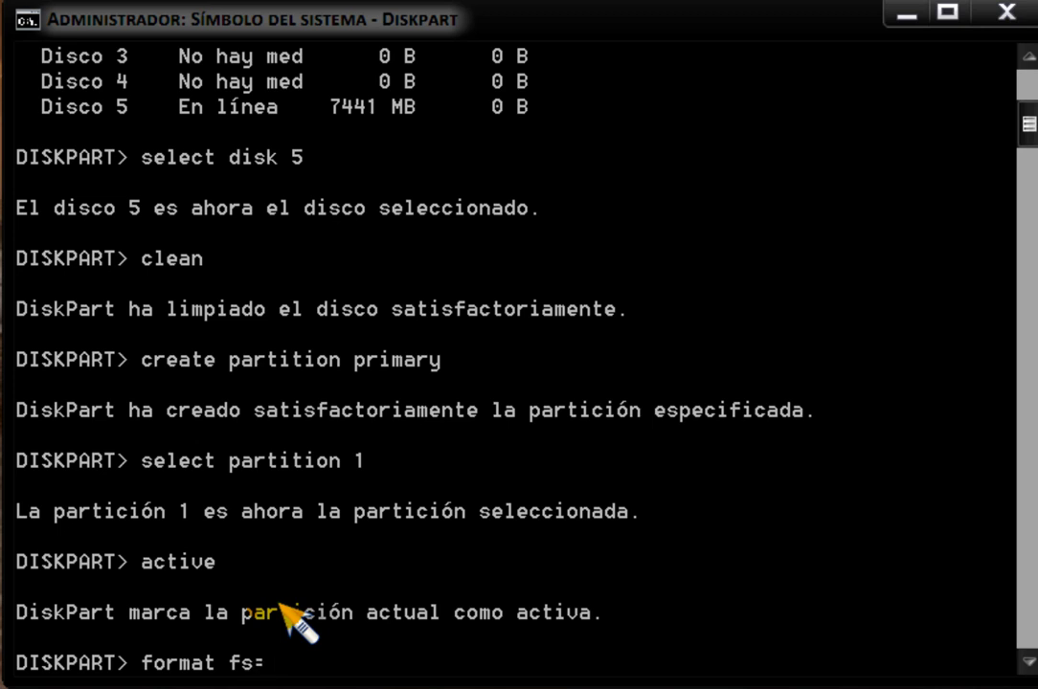
{"action": "type", "text": "fs=FAR"}
{"action": "key", "text": "BackSpace"}
{"action": "type", "text": "T32"}
{"action": "key", "text": "Return"}
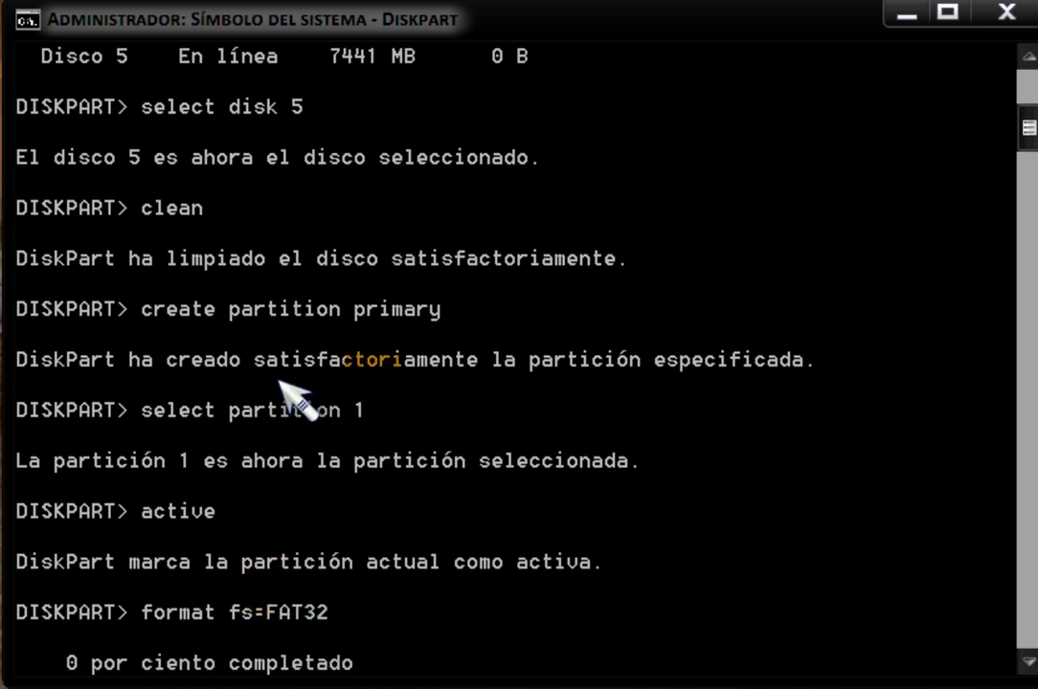
Assign a drive letter to the formatted USB partition with the command "assign"
{"action": "scroll", "coordinate": [651, 378], "scroll_direction": "down", "scroll_amount": 1}
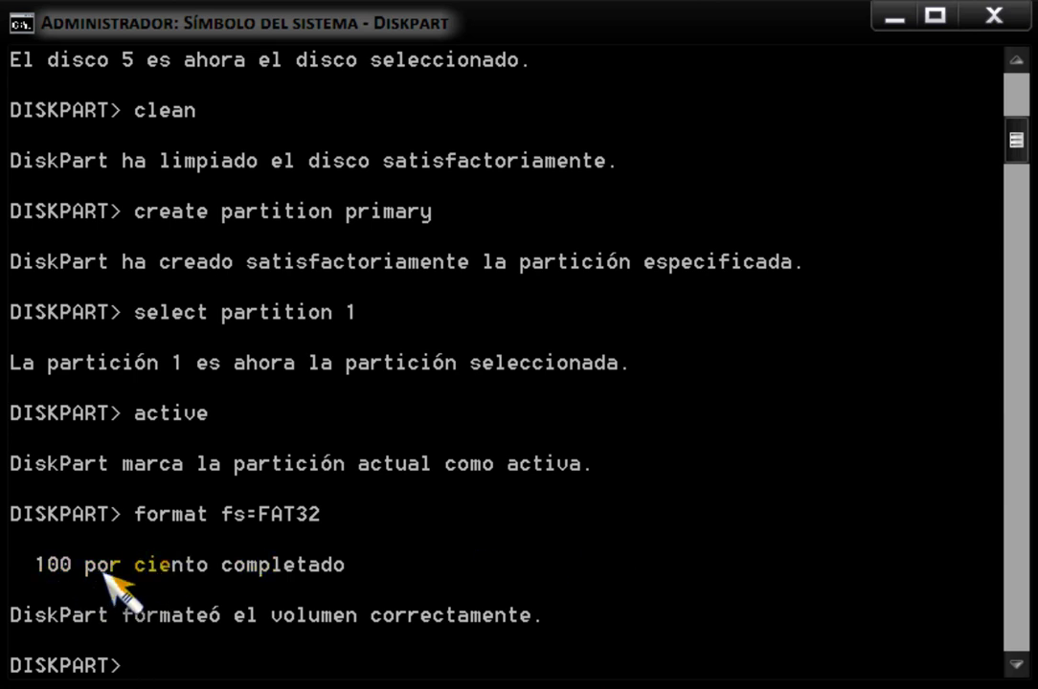
{"action": "scroll", "coordinate": [633, 563], "scroll_direction": "down", "scroll_amount": 1}
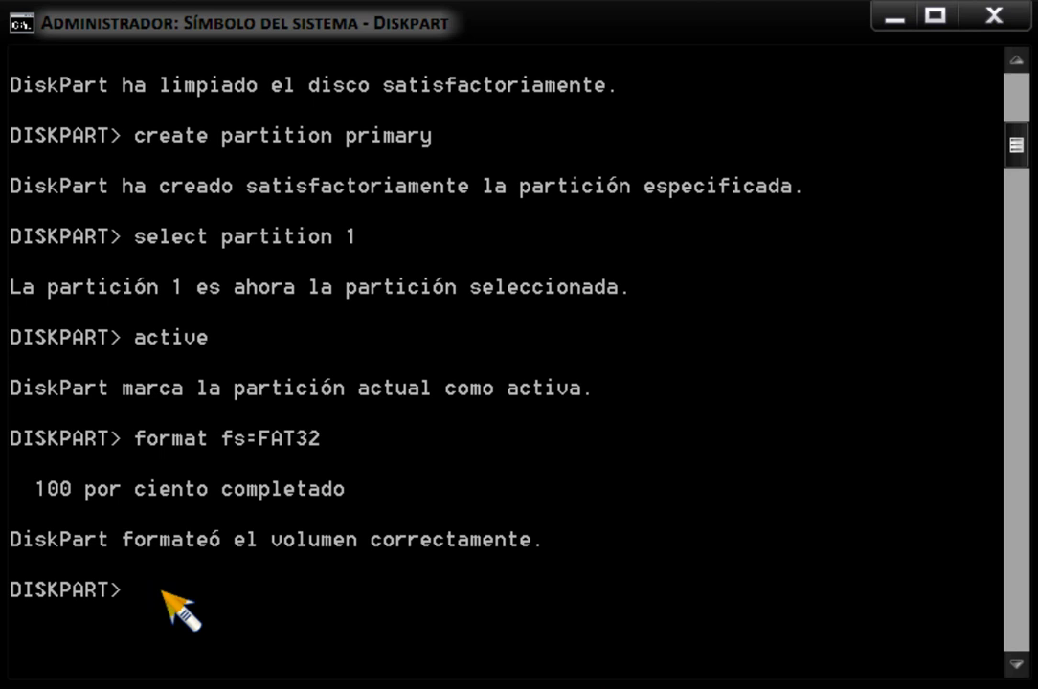
{"action": "type", "text": "assign"}
{"action": "key", "text": "Return"}
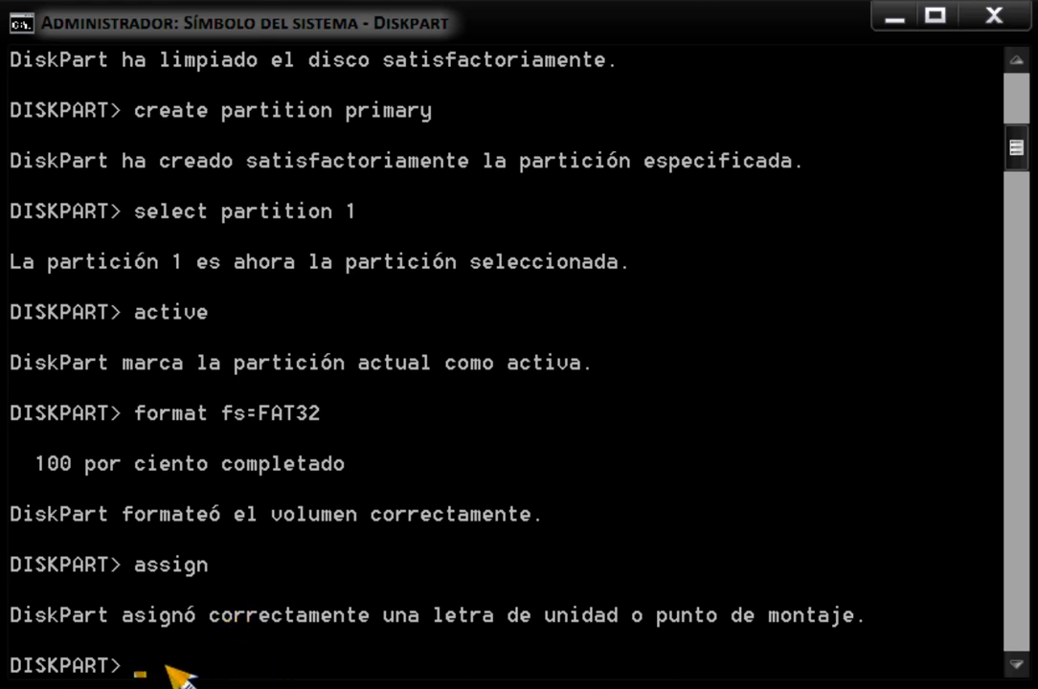
Leave Diskpart with the command "exit" and close the command prompt window
{"action": "type", "text": "exit"}
{"action": "key", "text": "Return"}
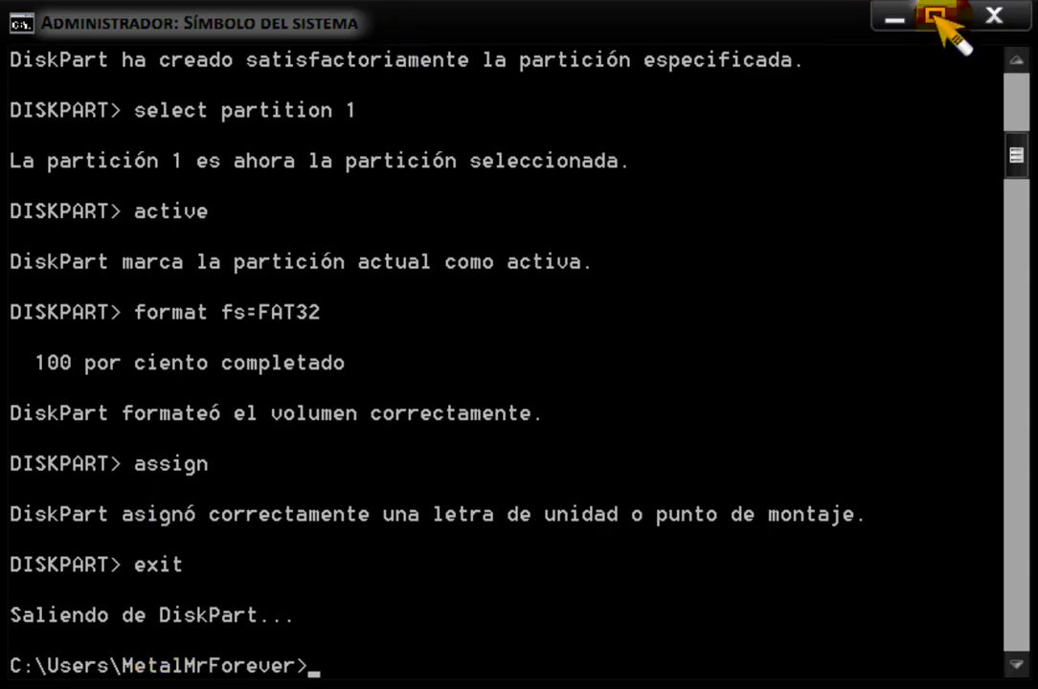
{"action": "left_click", "coordinate": [1000, 17]}
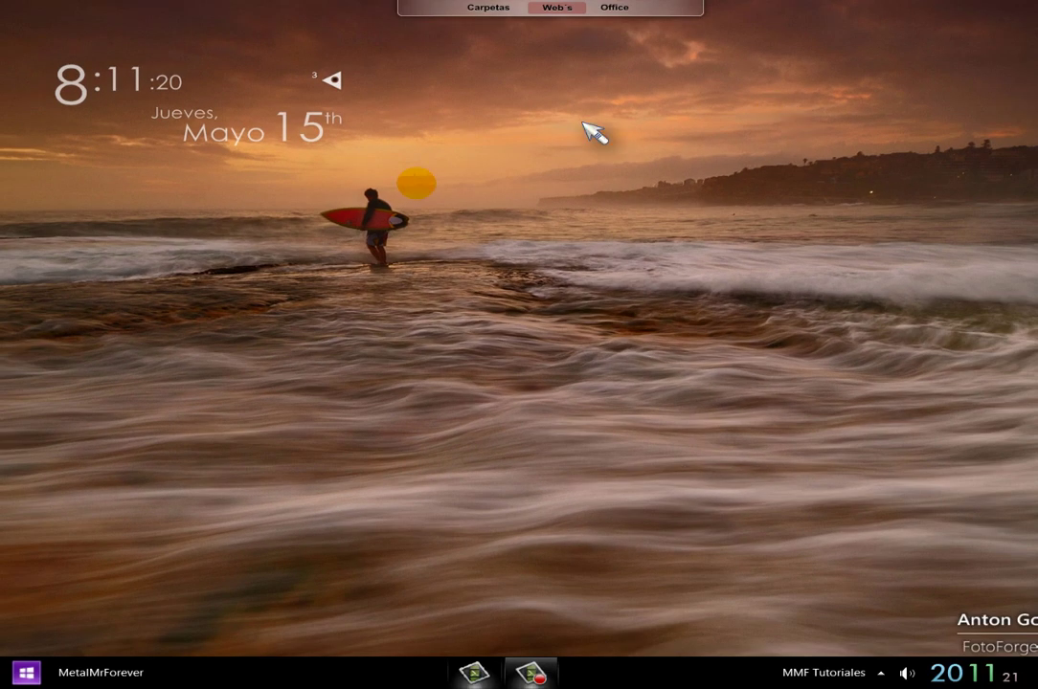
{"action": "mouse_move", "coordinate": [208, 678]}
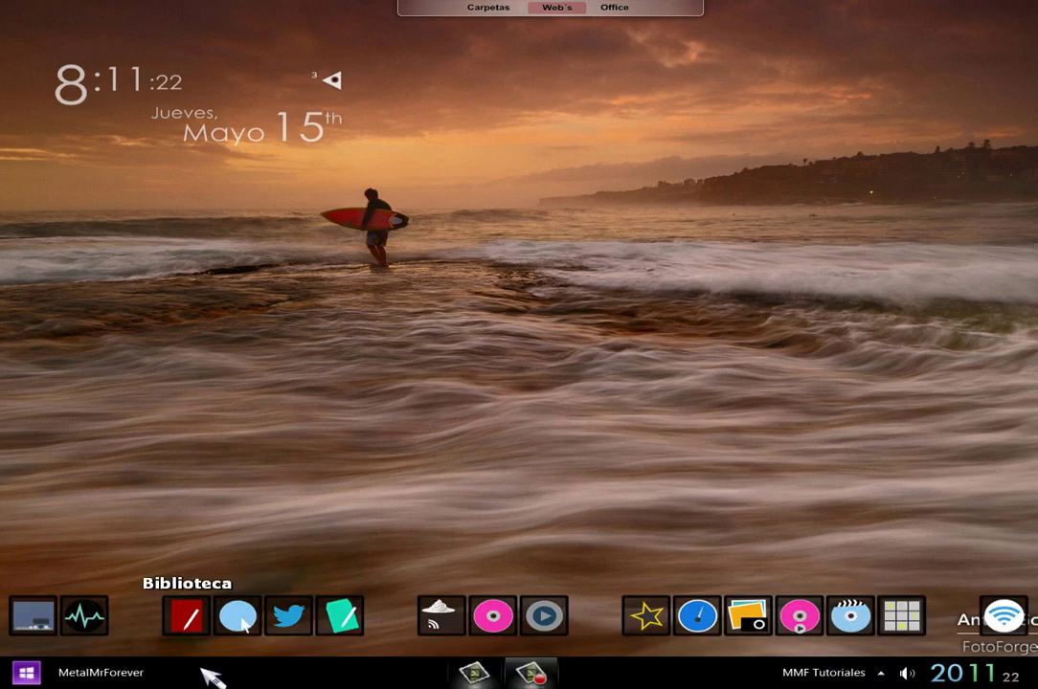
{"action": "left_click", "coordinate": [38, 619]}
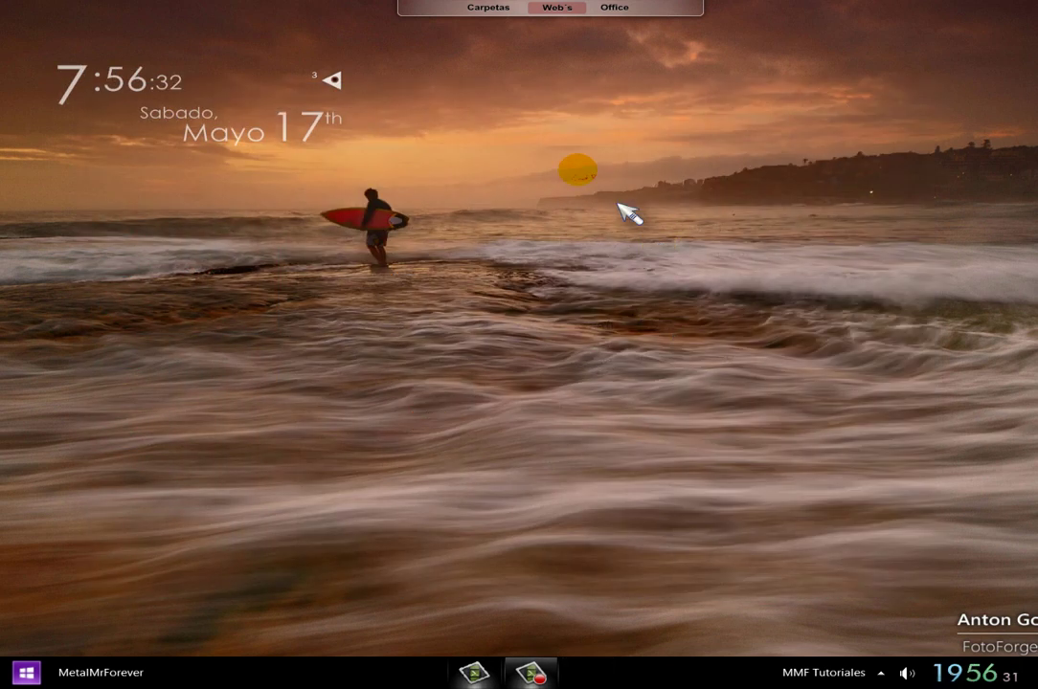
{"action": "mouse_move", "coordinate": [375, 134]}
{"action": "left_mouse_down"}
{"action": "mouse_move", "coordinate": [664, 137]}
{"action": "mouse_move", "coordinate": [724, 203]}
{"action": "mouse_move", "coordinate": [686, 433]}
{"action": "mouse_move", "coordinate": [685, 493]}
{"action": "mouse_move", "coordinate": [697, 509]}
{"action": "left_mouse_up"}
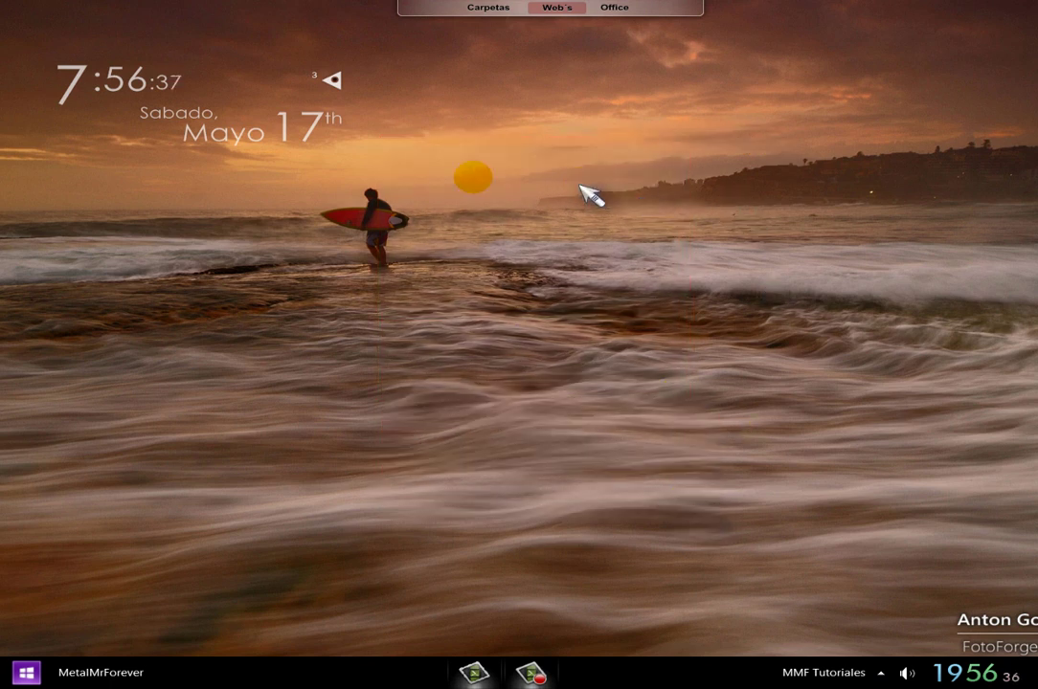
{"action": "mouse_move", "coordinate": [409, 163]}
{"action": "left_mouse_down"}
{"action": "mouse_move", "coordinate": [686, 255]}
{"action": "mouse_move", "coordinate": [666, 528]}
{"action": "mouse_move", "coordinate": [695, 539]}
{"action": "left_mouse_up"}
{"action": "mouse_move", "coordinate": [432, 123]}
{"action": "left_mouse_down"}
{"action": "mouse_move", "coordinate": [623, 122]}
{"action": "mouse_move", "coordinate": [680, 405]}
{"action": "mouse_move", "coordinate": [684, 533]}
{"action": "left_mouse_up"}
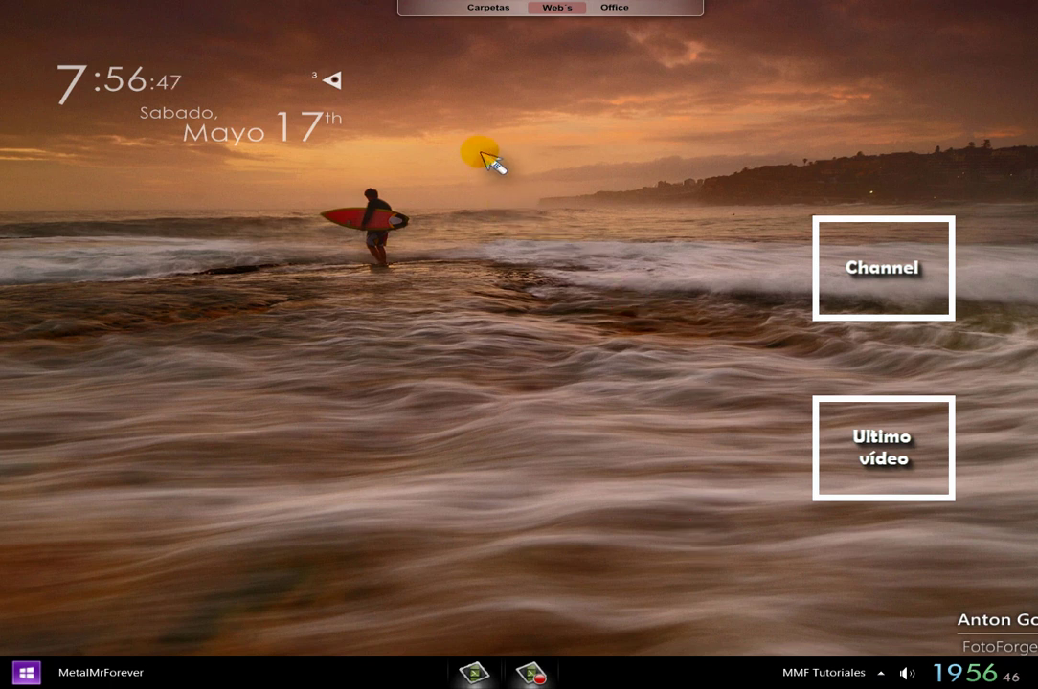
{"action": "mouse_move", "coordinate": [433, 141]}
{"action": "left_mouse_down"}
{"action": "mouse_move", "coordinate": [756, 153]}
{"action": "mouse_move", "coordinate": [732, 391]}
{"action": "mouse_move", "coordinate": [735, 550]}
{"action": "left_mouse_up"}
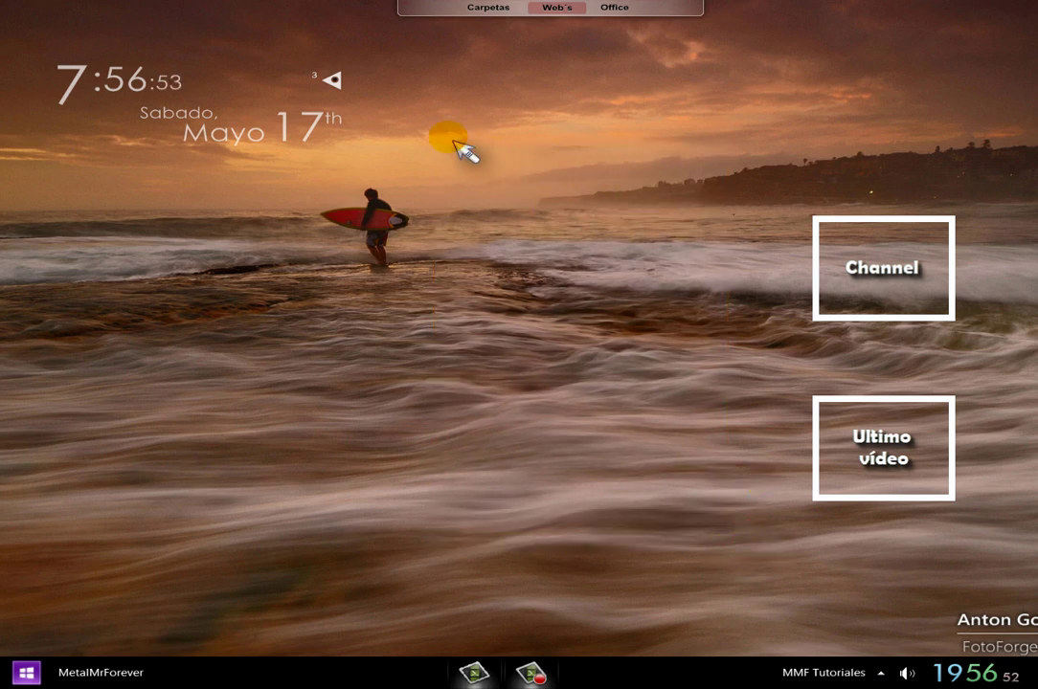
{"action": "left_click_drag", "start_coordinate": [426, 111], "coordinate": [700, 581]}
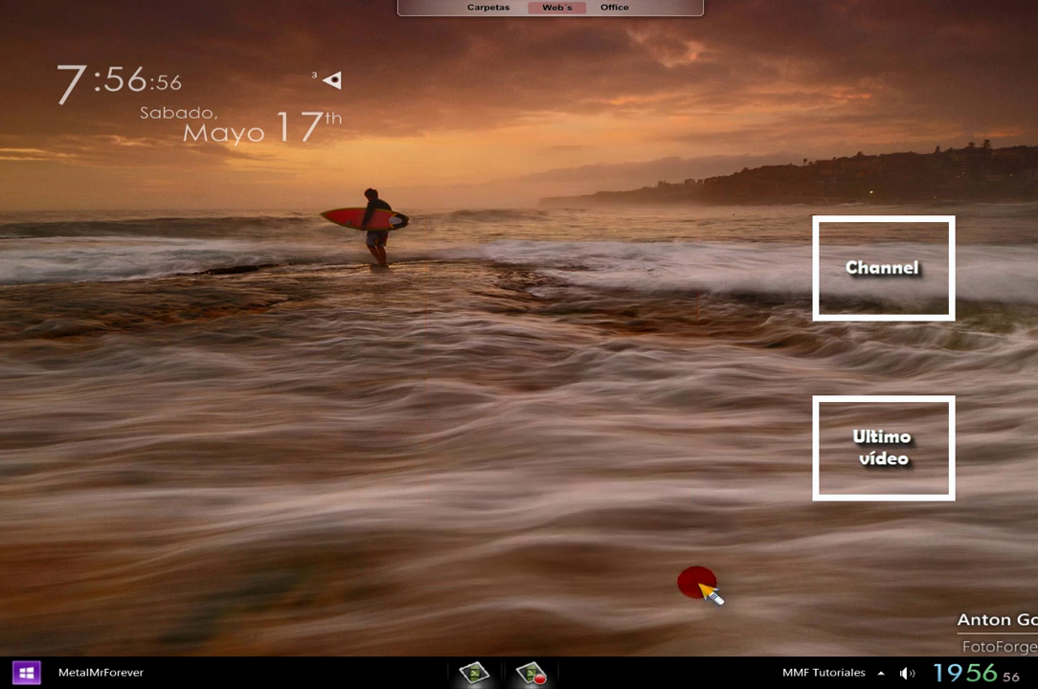
{"action": "left_click_drag", "start_coordinate": [452, 95], "coordinate": [724, 586]}
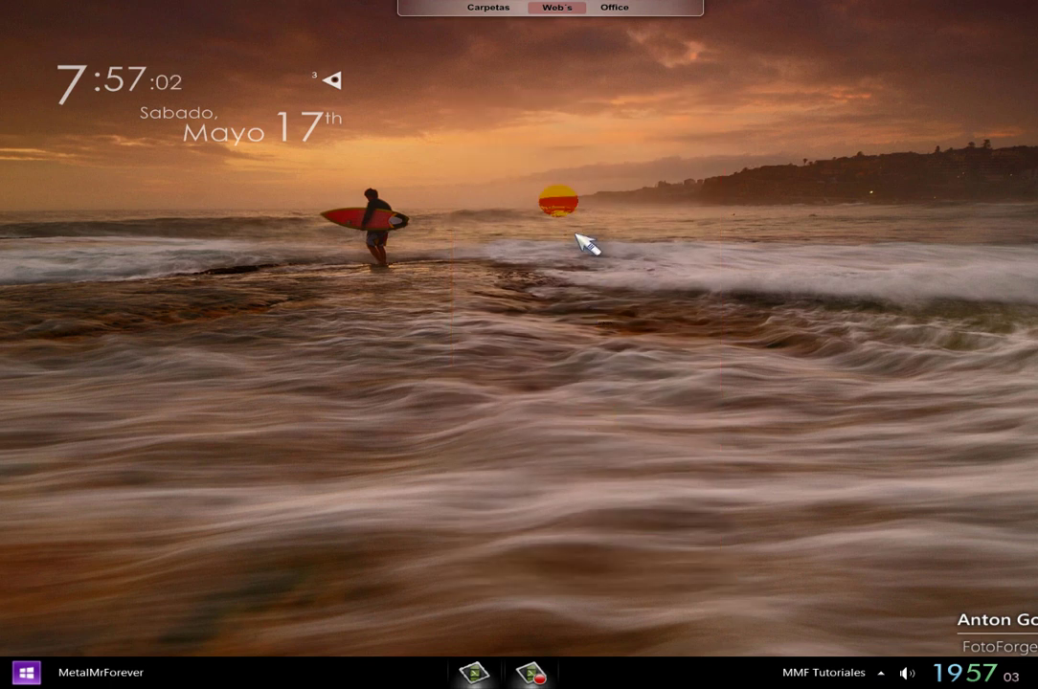
{"action": "left_click_drag", "start_coordinate": [453, 114], "coordinate": [711, 587]}
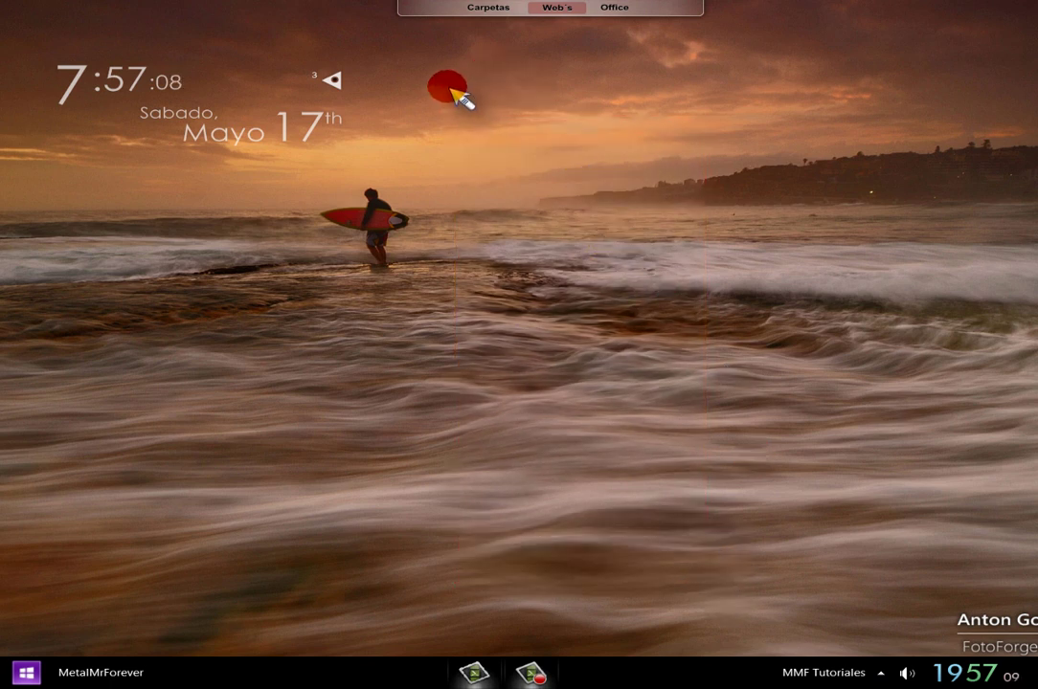
{"action": "left_click_drag", "start_coordinate": [457, 94], "coordinate": [739, 443]}
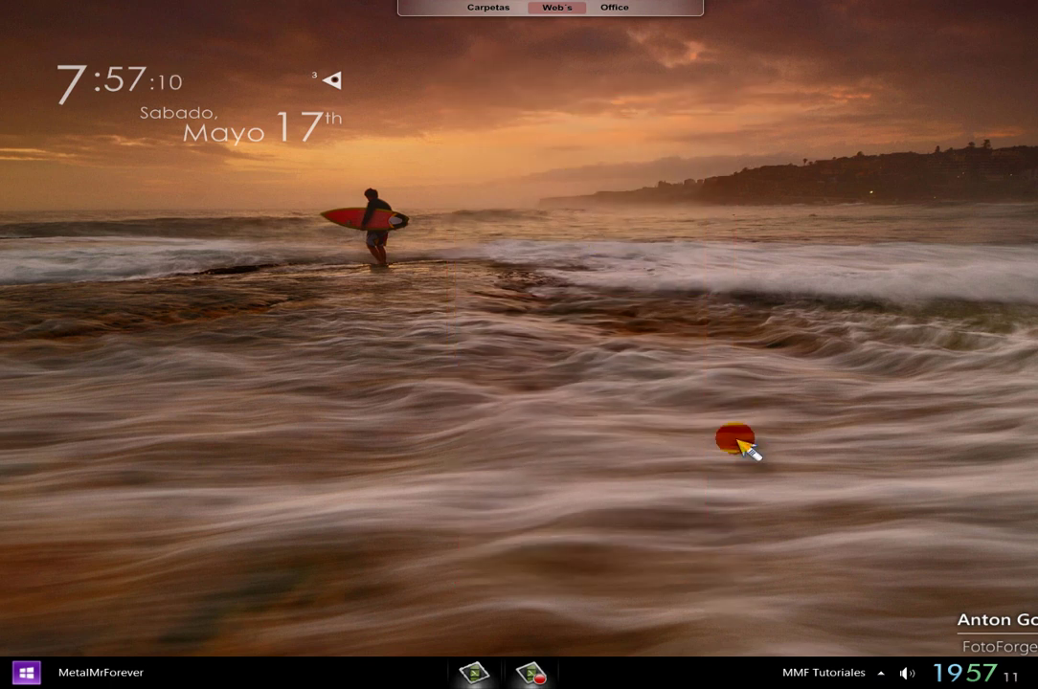